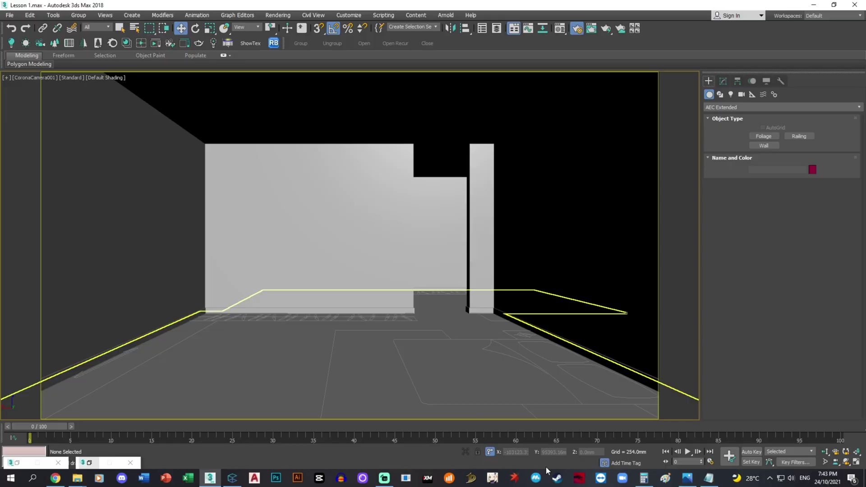
- Select the room's floor and bring up the Corona Material Library's wood materials alongside the Material Editor
{"action": "left_click", "coordinate": [329, 365]}
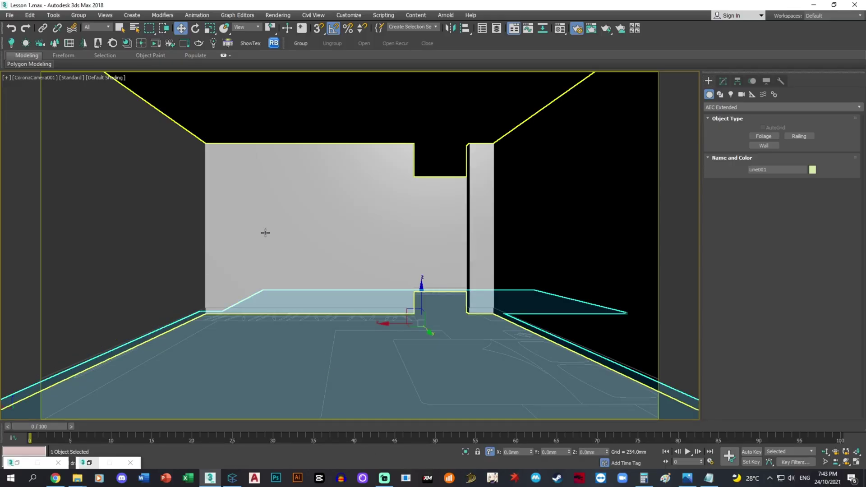
{"action": "left_click", "coordinate": [126, 44]}
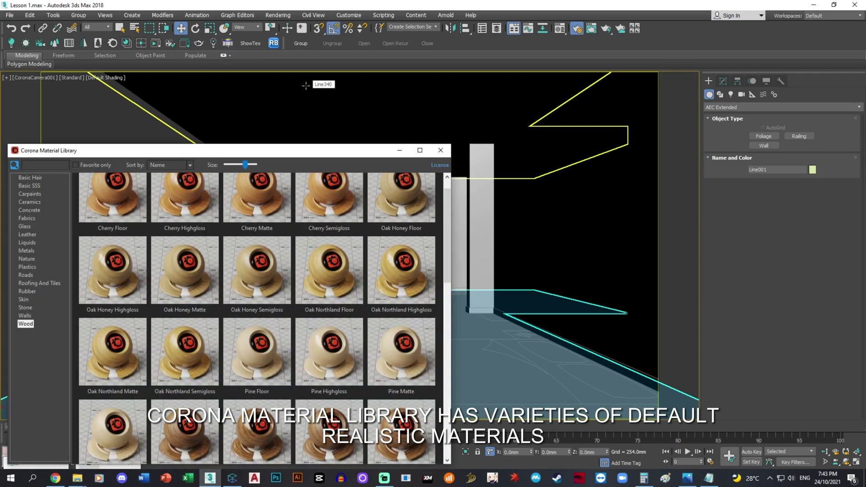
{"action": "key", "text": "m"}
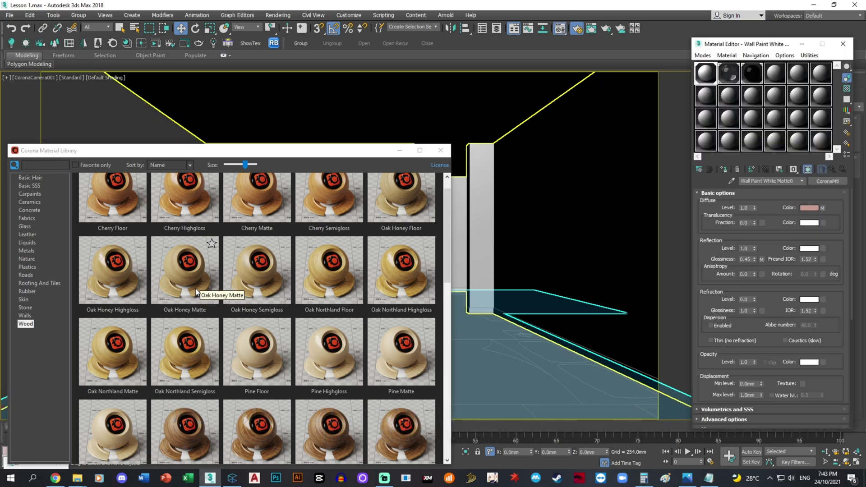
{"action": "scroll", "coordinate": [196, 288], "scroll_direction": "down", "scroll_amount": 2}
- Switch to the Photos app and look through the interior reference images for wood finishes
{"action": "left_click", "coordinate": [687, 478]}
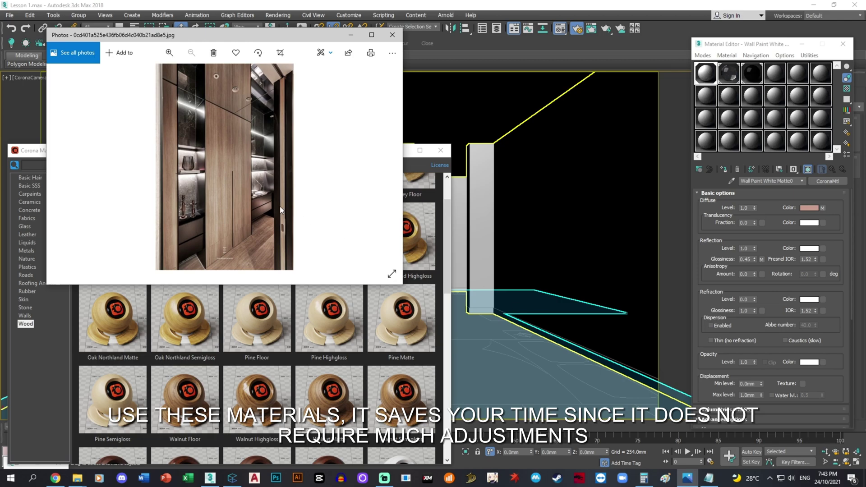
{"action": "key", "text": "Right"}
{"action": "key", "text": "Left"}
{"action": "key", "text": "Right"}
{"action": "key", "text": "Right"}
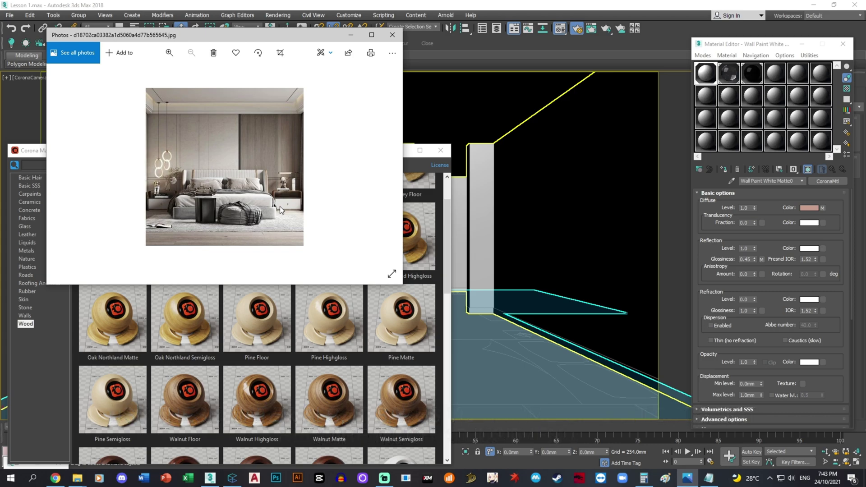
- Load Walnut Floor from the library into the fourth material slot, assign it to the floor, and open its diffuse bitmap settings
{"action": "left_click", "coordinate": [173, 402]}
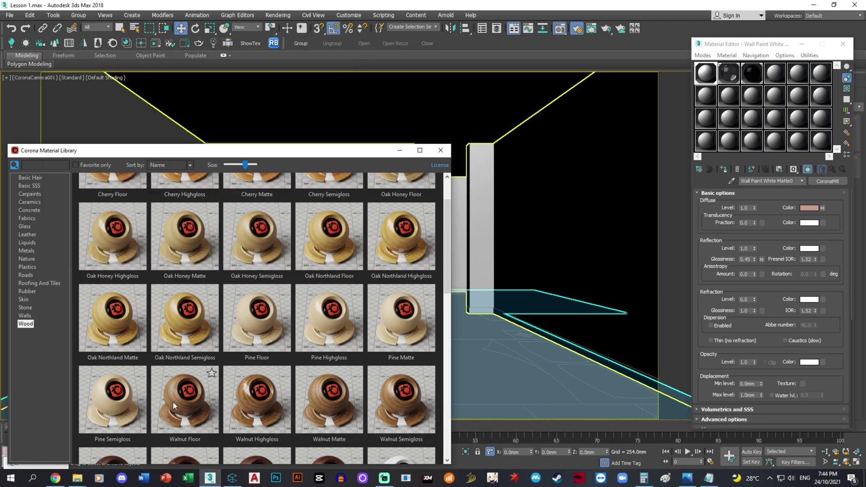
{"action": "left_click", "coordinate": [782, 79]}
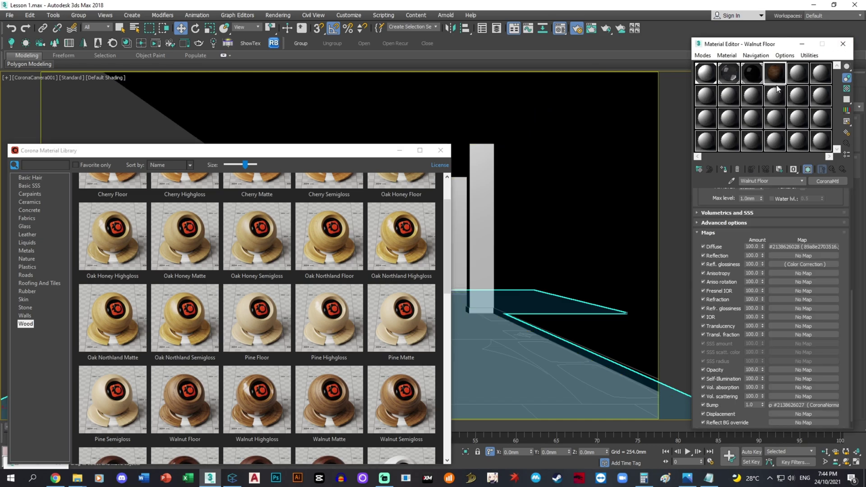
{"action": "left_click", "coordinate": [399, 150]}
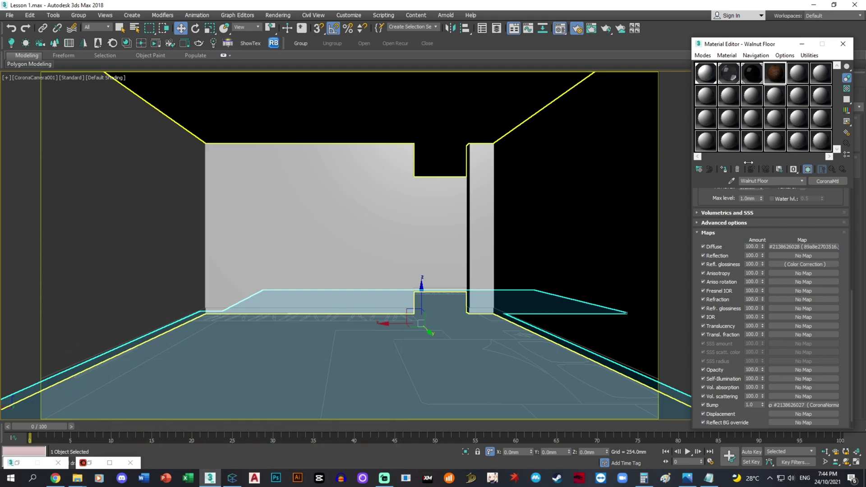
{"action": "left_click", "coordinate": [723, 171]}
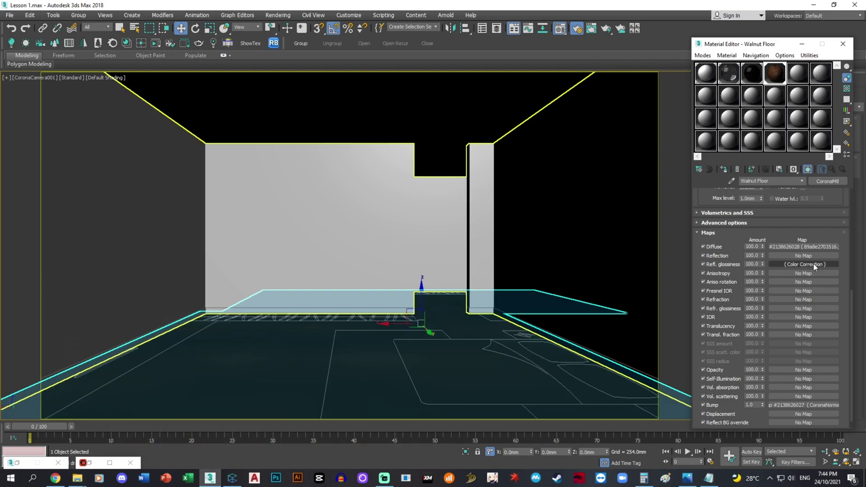
{"action": "left_click", "coordinate": [803, 247]}
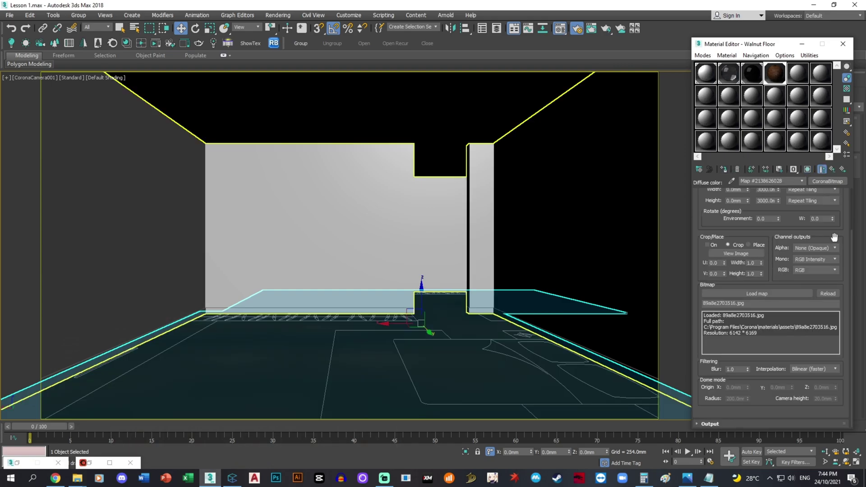
{"action": "left_click_drag", "start_coordinate": [851, 285], "coordinate": [848, 214]}
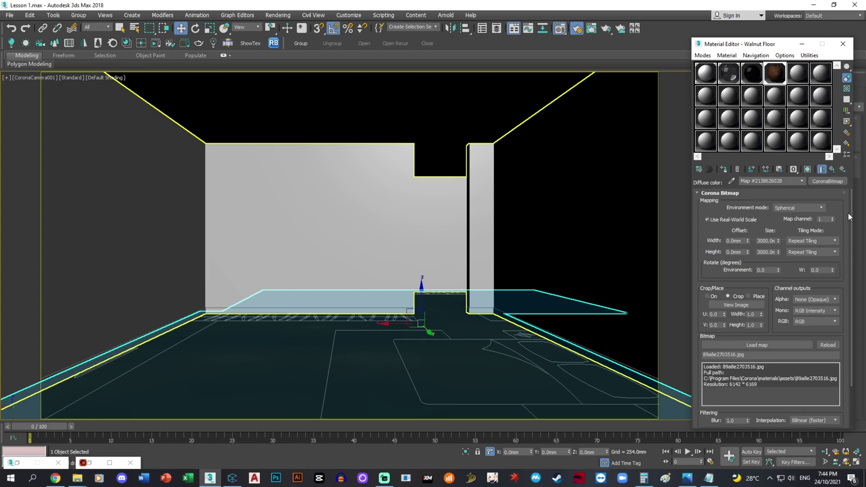
{"action": "left_click", "coordinate": [713, 220]}
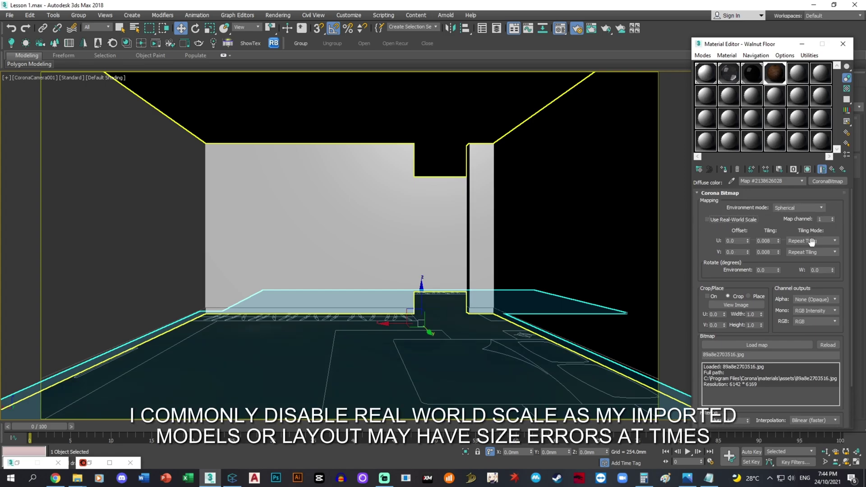
{"action": "double_click", "coordinate": [770, 242]}
{"action": "left_click", "coordinate": [714, 220]}
- Minimize the Material Editor and isolate the floor in an angled orthographic view from above
{"action": "left_click", "coordinate": [802, 44]}
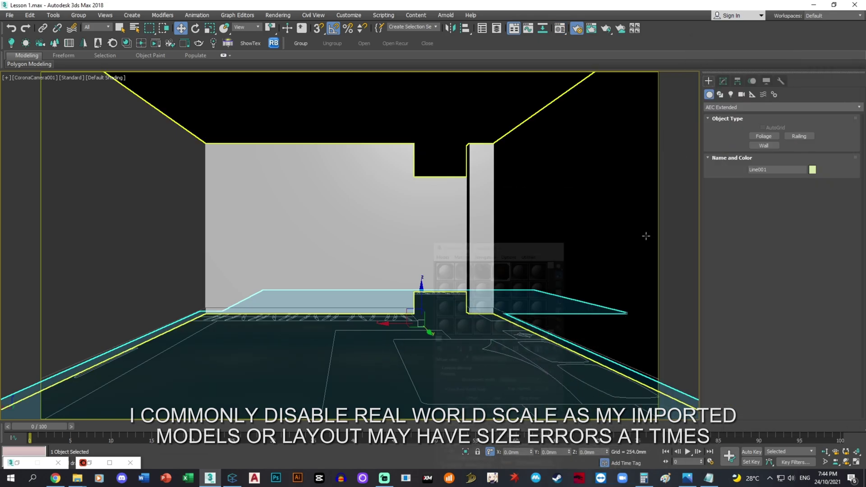
{"action": "right_click", "coordinate": [416, 325]}
{"action": "left_click", "coordinate": [448, 259]}
{"action": "key", "text": "t"}
{"action": "key", "text": "z"}
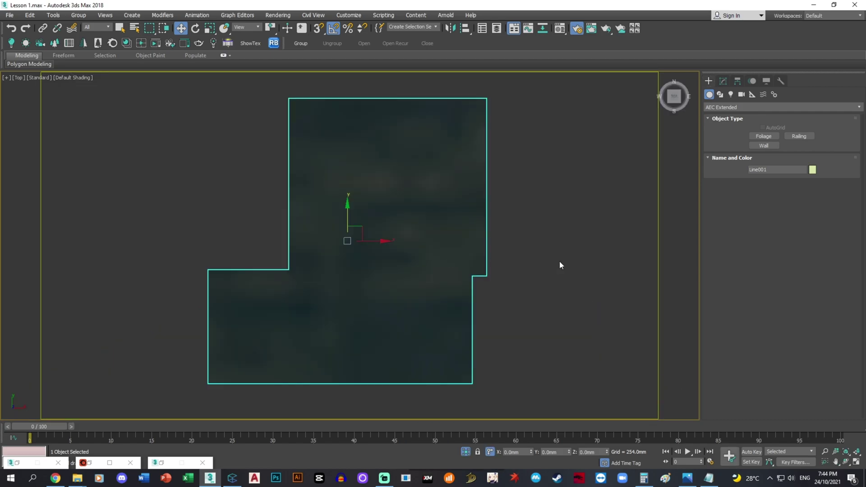
{"action": "left_click", "coordinate": [560, 263]}
{"action": "middle_click_drag", "start_coordinate": [420, 266], "coordinate": [498, 239], "text": "alt"}
- Turn off real-world scale for the Walnut Floor diffuse bitmap and set its U and V tiling to 1
{"action": "key", "text": "m"}
{"action": "left_click", "coordinate": [448, 264]}
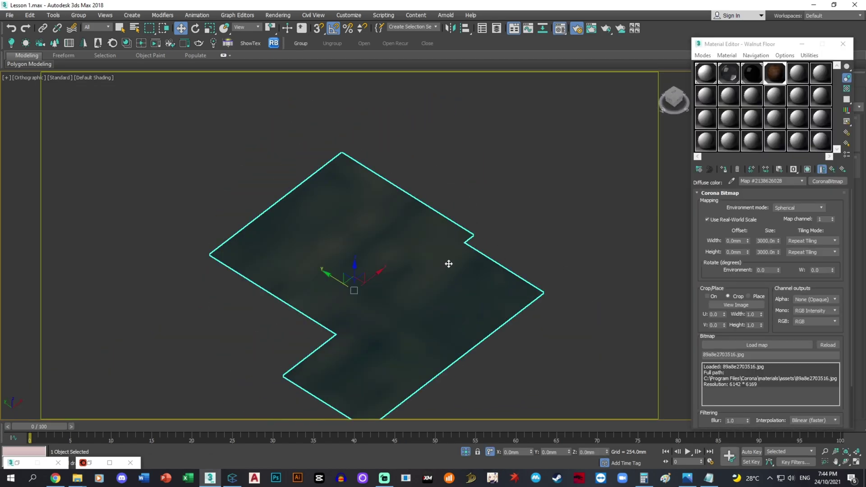
{"action": "left_click", "coordinate": [707, 220]}
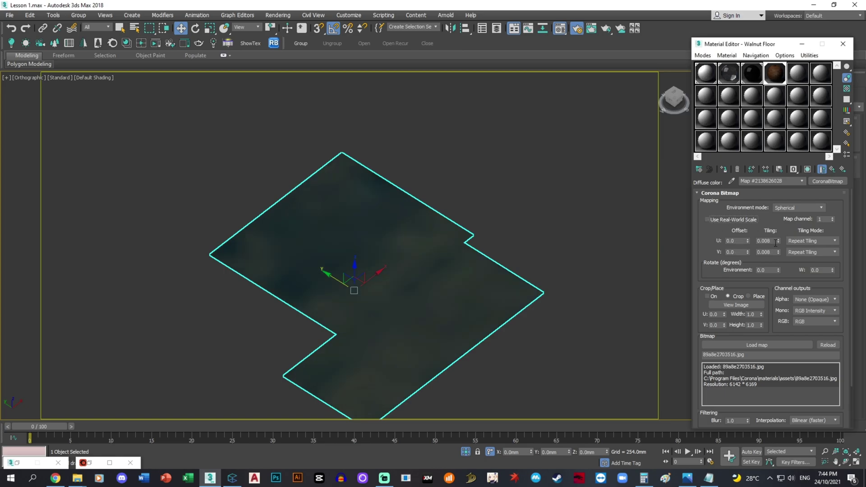
{"action": "type", "text": "1"}
{"action": "key", "text": "Tab"}
{"action": "type", "text": "1"}
{"action": "key", "text": "Return"}
- Deselect the floor and examine the scale and direction of its walnut planks from several angles
{"action": "scroll", "coordinate": [469, 235], "scroll_direction": "up", "scroll_amount": 4}
{"action": "key", "text": "ctrl+d"}
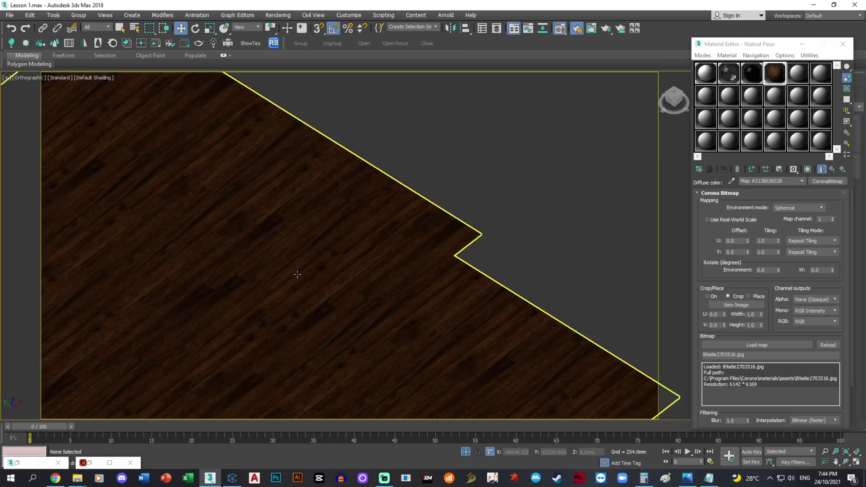
{"action": "scroll", "coordinate": [368, 275], "scroll_direction": "down", "scroll_amount": 3}
{"action": "middle_click_drag", "start_coordinate": [313, 319], "coordinate": [410, 330], "text": "alt"}
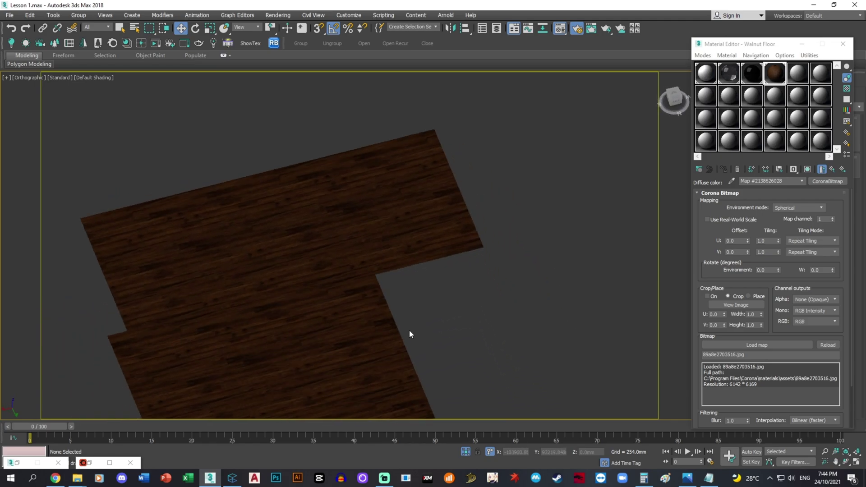
{"action": "middle_click_drag", "start_coordinate": [369, 361], "coordinate": [433, 302]}
{"action": "scroll", "coordinate": [419, 312], "scroll_direction": "up", "scroll_amount": 3}
- Select the floor again and open its UVW Map modifier parameters to check the mapping size
{"action": "left_click", "coordinate": [458, 325]}
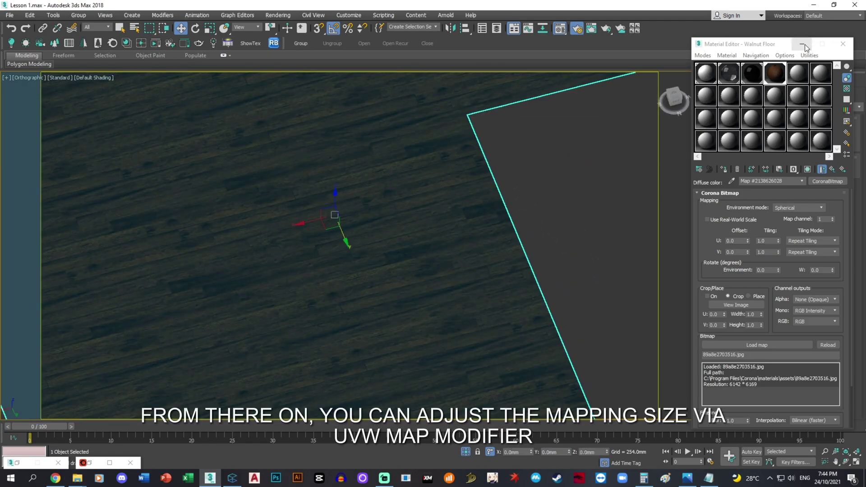
{"action": "left_click", "coordinate": [803, 44]}
{"action": "scroll", "coordinate": [492, 229], "scroll_direction": "down", "scroll_amount": 2}
{"action": "left_click", "coordinate": [724, 82]}
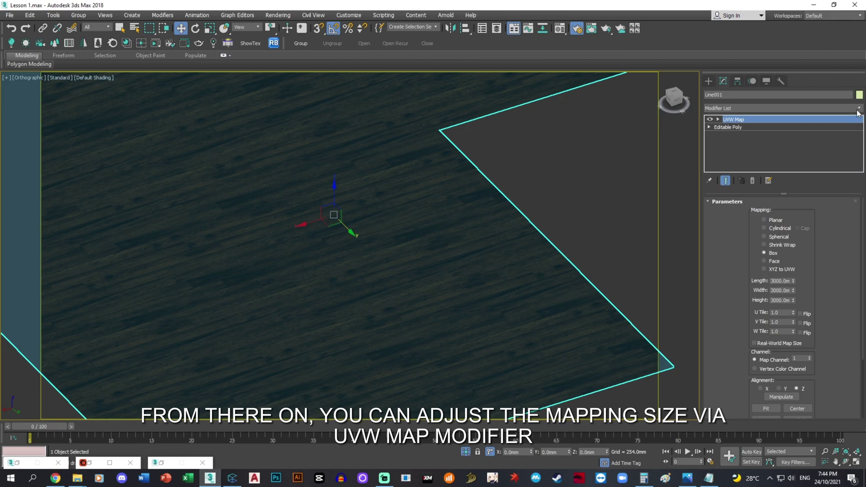
- Deselect the floor, return to the Corona camera view, and end the isolation to restore the whole room
{"action": "left_click", "coordinate": [602, 227]}
{"action": "key", "text": "z"}
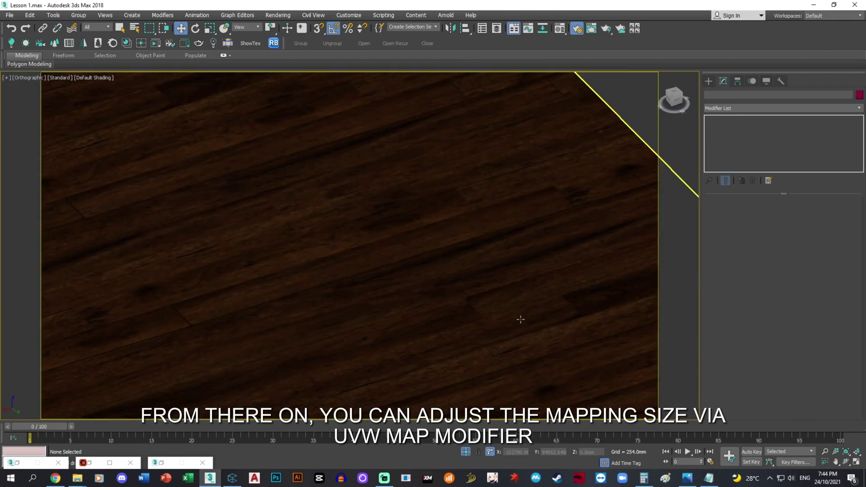
{"action": "key", "text": "c"}
{"action": "right_click", "coordinate": [461, 212]}
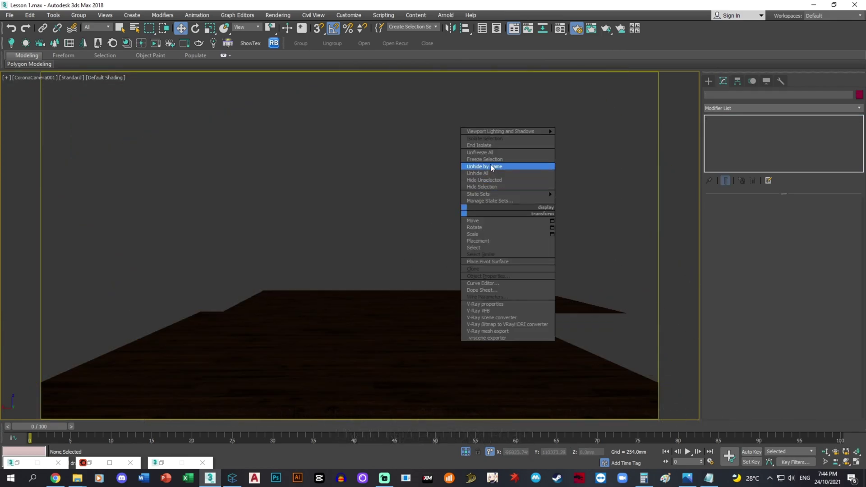
{"action": "left_click", "coordinate": [488, 144]}
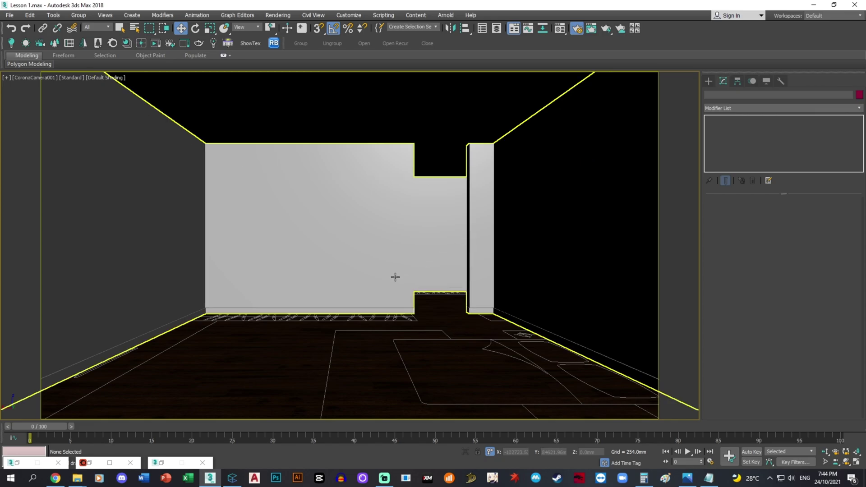
- Load Whitewood Matte from the Corona library into the fifth material slot and assign it to the baseboard group
{"action": "left_click", "coordinate": [406, 311]}
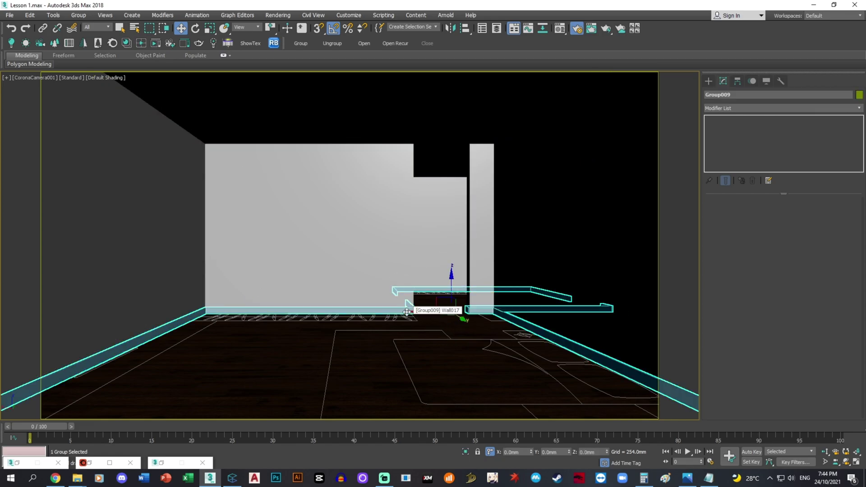
{"action": "key", "text": "m"}
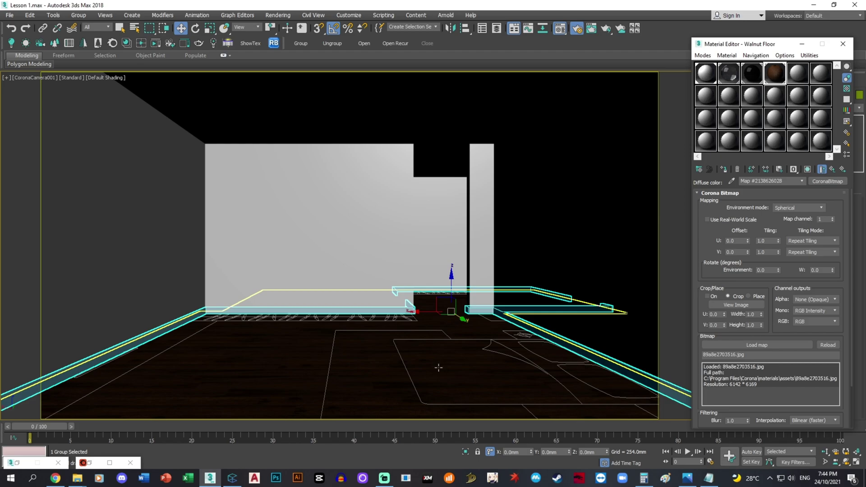
{"action": "left_click", "coordinate": [90, 463]}
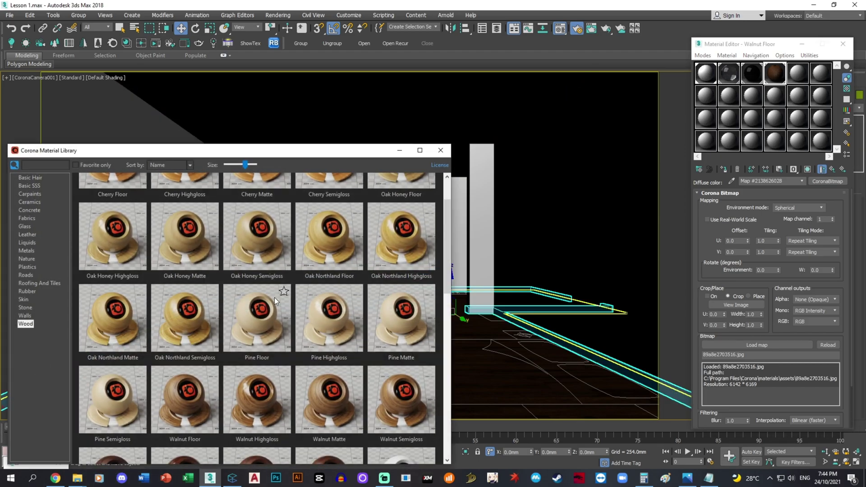
{"action": "scroll", "coordinate": [283, 315], "scroll_direction": "down", "scroll_amount": 2}
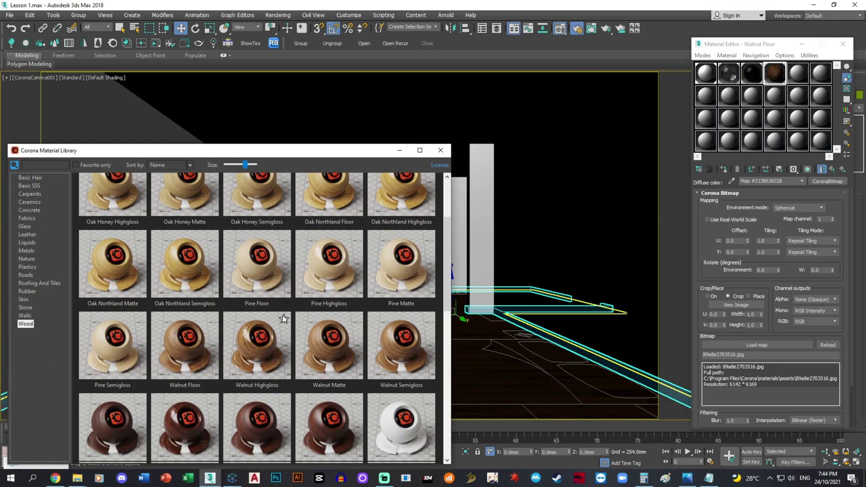
{"action": "scroll", "coordinate": [282, 316], "scroll_direction": "down", "scroll_amount": 2}
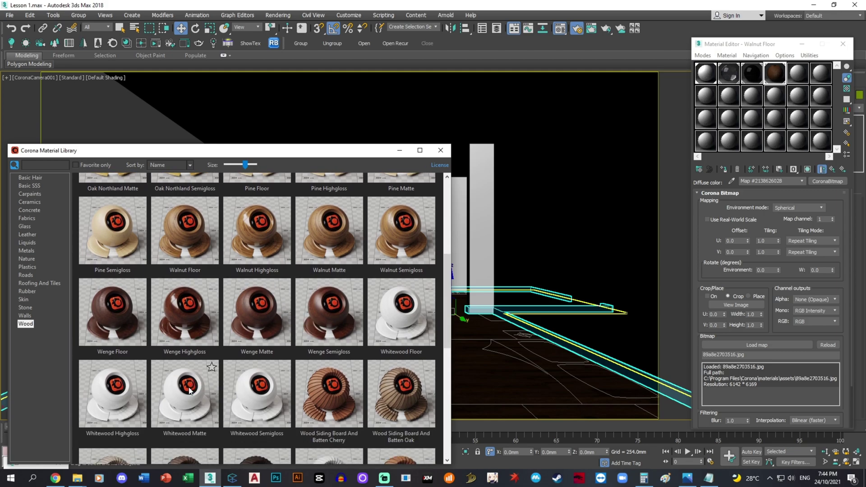
{"action": "left_click_drag", "start_coordinate": [800, 78], "coordinate": [799, 77]}
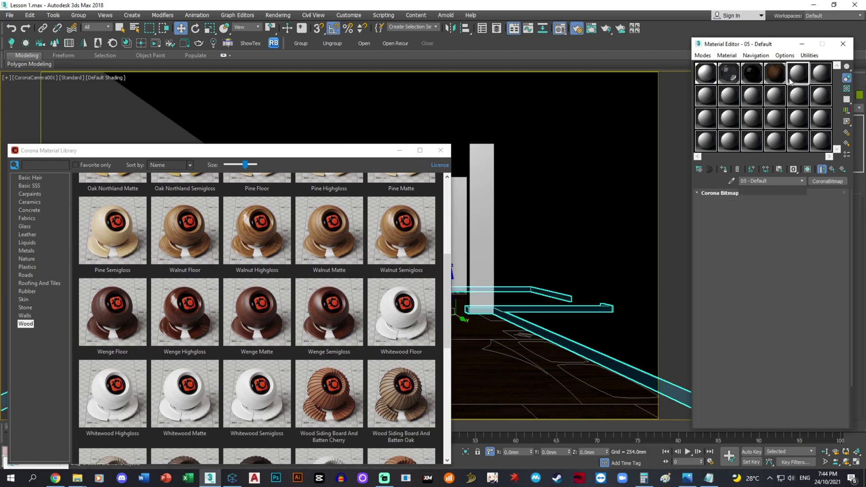
{"action": "left_click", "coordinate": [510, 164]}
{"action": "left_click", "coordinate": [399, 150]}
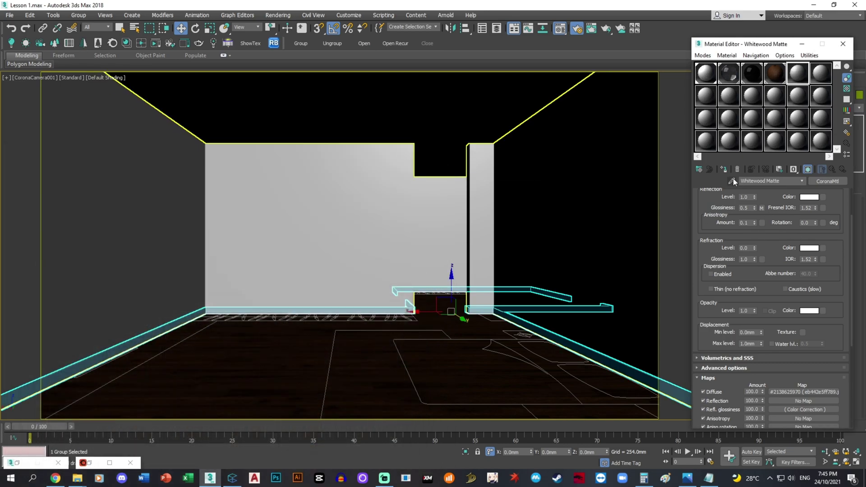
{"action": "left_click", "coordinate": [724, 170]}
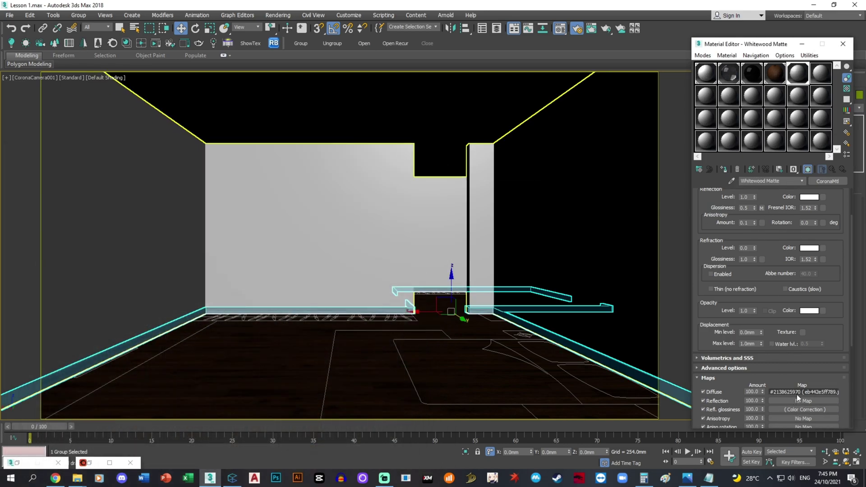
- Turn off real-world scale for the Whitewood Matte diffuse bitmap and set its U and V tiling to 1
{"action": "left_click", "coordinate": [797, 393]}
{"action": "scroll", "coordinate": [849, 253], "scroll_direction": "up", "scroll_amount": 3}
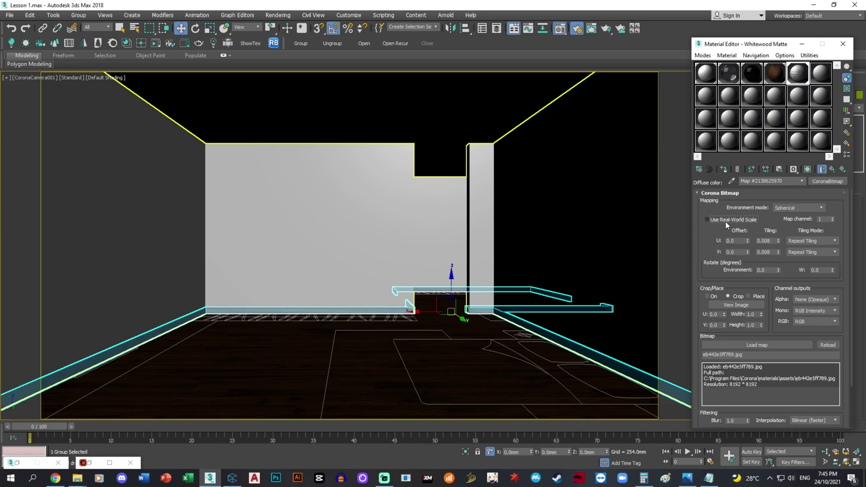
{"action": "double_click", "coordinate": [769, 242]}
{"action": "type", "text": "1"}
{"action": "double_click", "coordinate": [771, 252]}
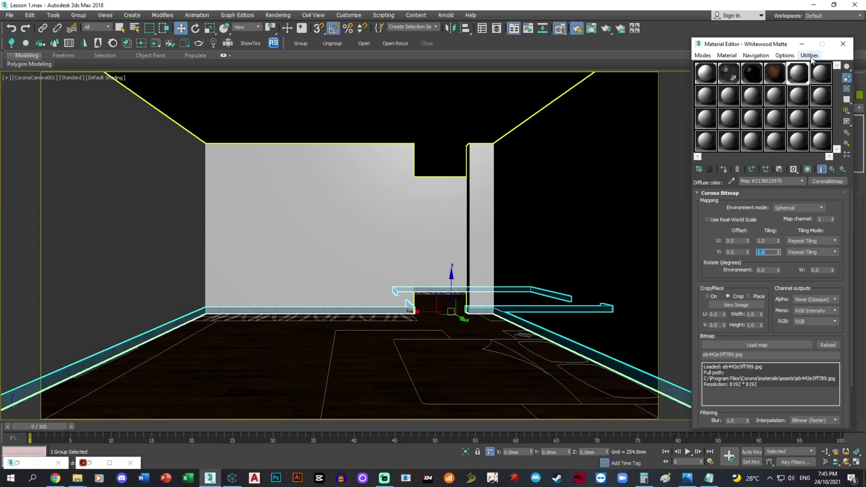
- Isolate the baseboard group together with the floor and examine their wood textures up close
{"action": "left_click", "coordinate": [803, 44]}
{"action": "left_click", "coordinate": [397, 354], "text": "ctrl"}
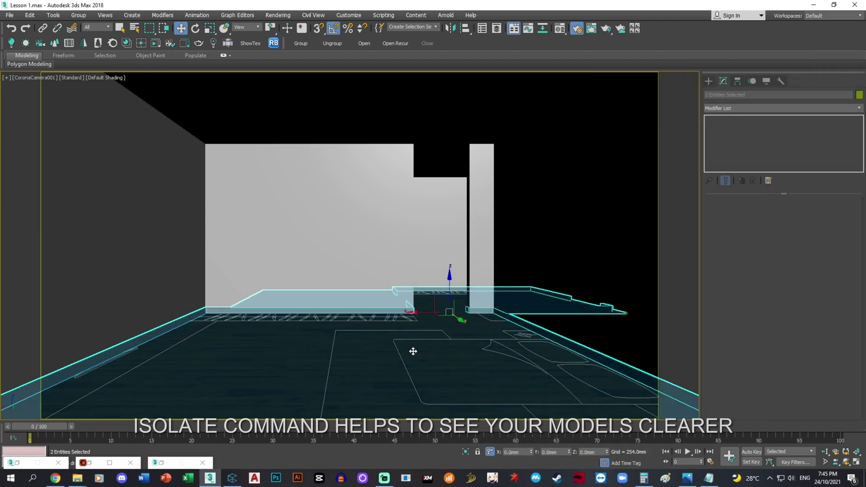
{"action": "key", "text": "alt+q"}
{"action": "key", "text": "t"}
{"action": "key", "text": "z"}
{"action": "middle_click_drag", "start_coordinate": [413, 351], "coordinate": [296, 239], "text": "alt"}
{"action": "scroll", "coordinate": [297, 239], "scroll_direction": "up", "scroll_amount": 5}
{"action": "left_click", "coordinate": [332, 255]}
{"action": "scroll", "coordinate": [382, 320], "scroll_direction": "up", "scroll_amount": 3}
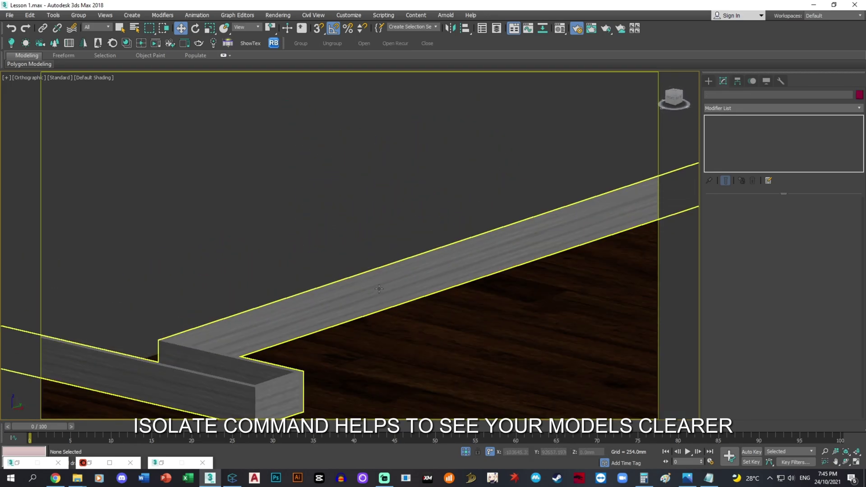
- Apply a UVW Map modifier with Box mapping to the baseboard group
{"action": "left_click", "coordinate": [379, 286]}
{"action": "middle_click_drag", "start_coordinate": [379, 286], "coordinate": [314, 347], "text": "alt"}
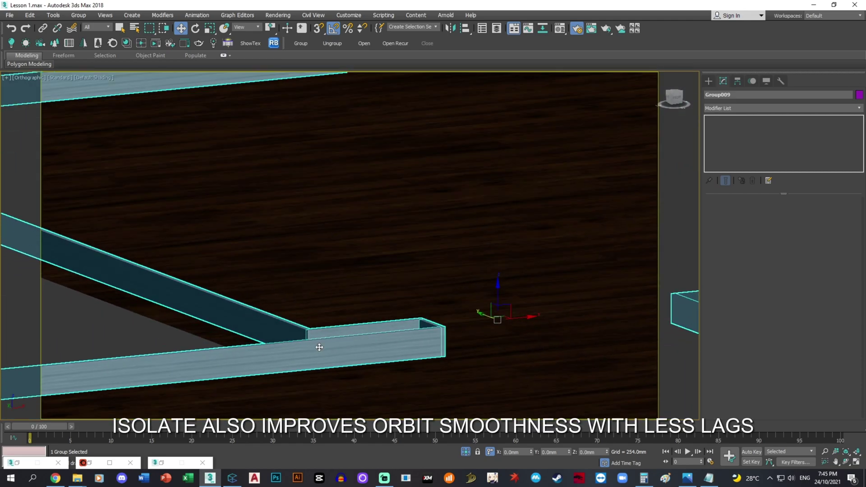
{"action": "key", "text": "m"}
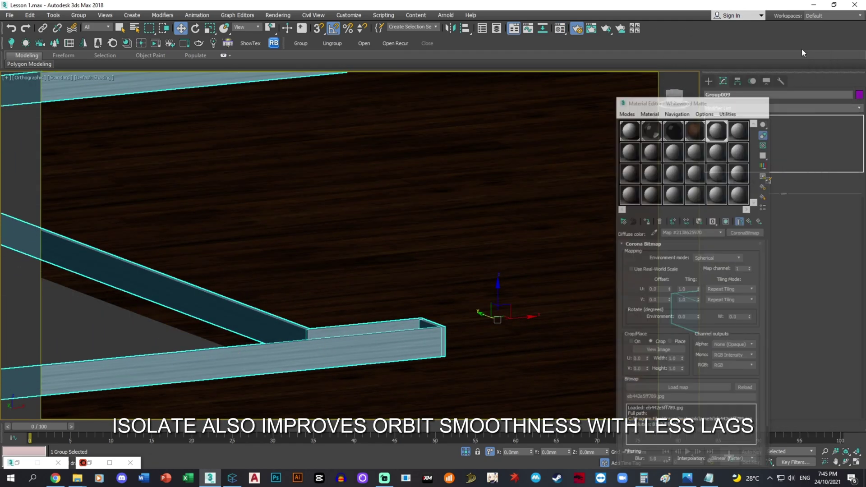
{"action": "left_click", "coordinate": [803, 43]}
{"action": "scroll", "coordinate": [404, 346], "scroll_direction": "down", "scroll_amount": 5}
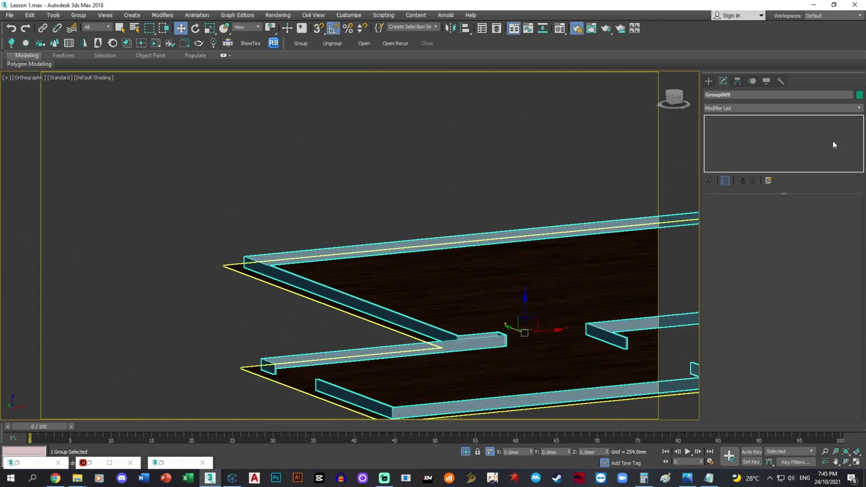
{"action": "left_click", "coordinate": [860, 110]}
{"action": "scroll", "coordinate": [770, 355], "scroll_direction": "down", "scroll_amount": 5}
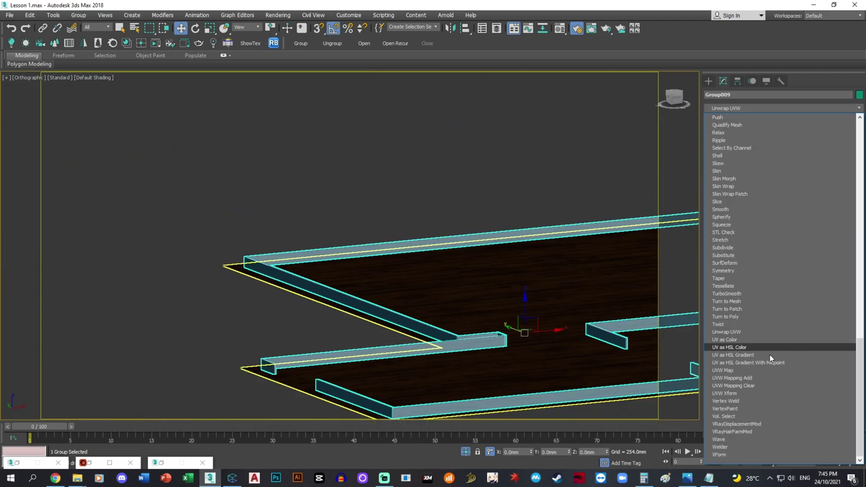
{"action": "left_click", "coordinate": [739, 367]}
{"action": "left_click", "coordinate": [774, 253]}
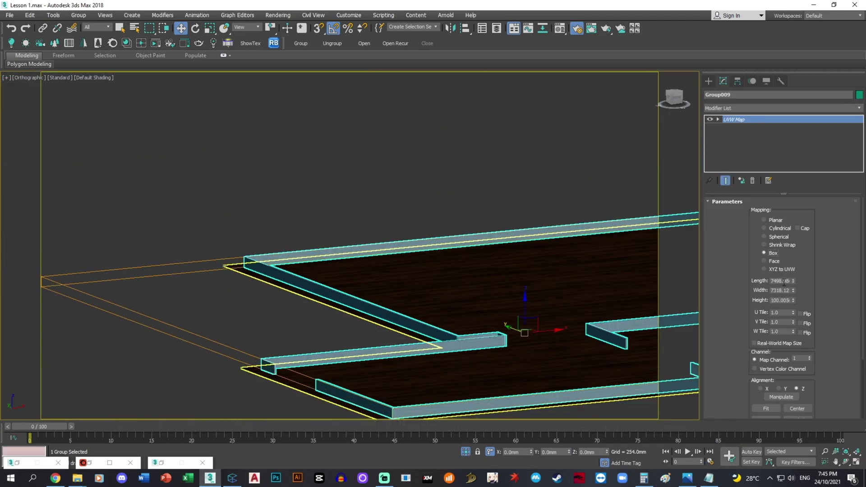
- Try a mapping size of 3000 mm for length, width and height on the baseboards and inspect the wood texture
{"action": "double_click", "coordinate": [783, 281]}
{"action": "type", "text": "3000"}
{"action": "key", "text": "Tab"}
{"action": "type", "text": "3000"}
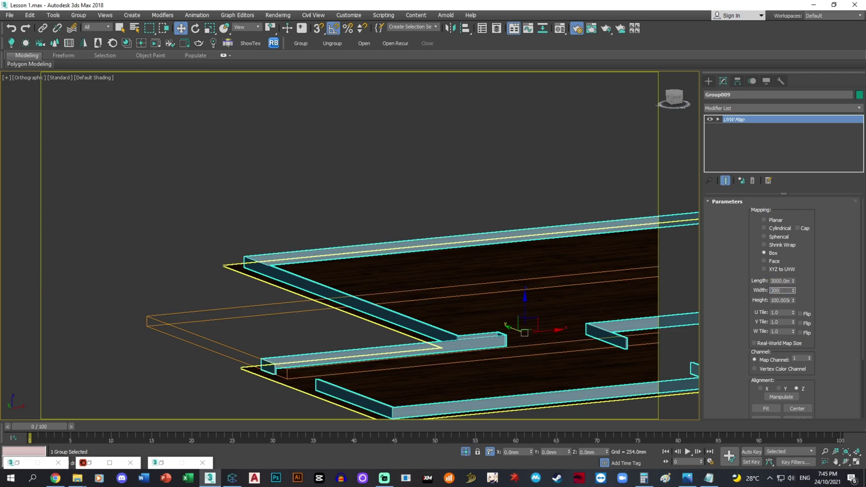
{"action": "key", "text": "Tab"}
{"action": "type", "text": "3000"}
{"action": "key", "text": "Return"}
{"action": "scroll", "coordinate": [492, 339], "scroll_direction": "up", "scroll_amount": 5}
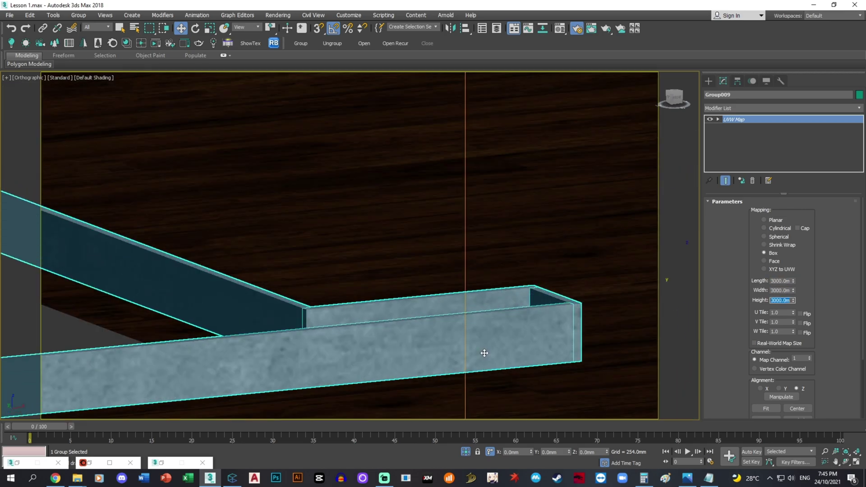
{"action": "scroll", "coordinate": [484, 352], "scroll_direction": "down", "scroll_amount": 3}
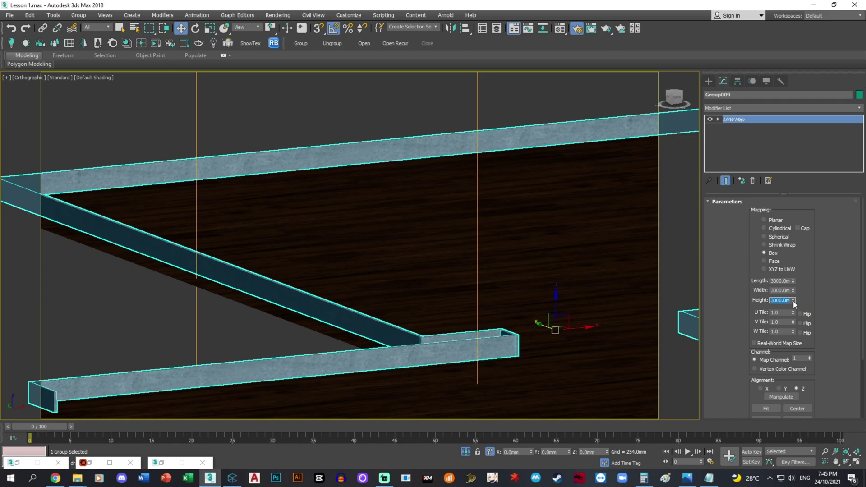
- Set the baseboards' box mapping length, width and height to 1200 mm, check the texture up close, and deselect the group
{"action": "type", "text": "1200"}
{"action": "key", "text": "Return"}
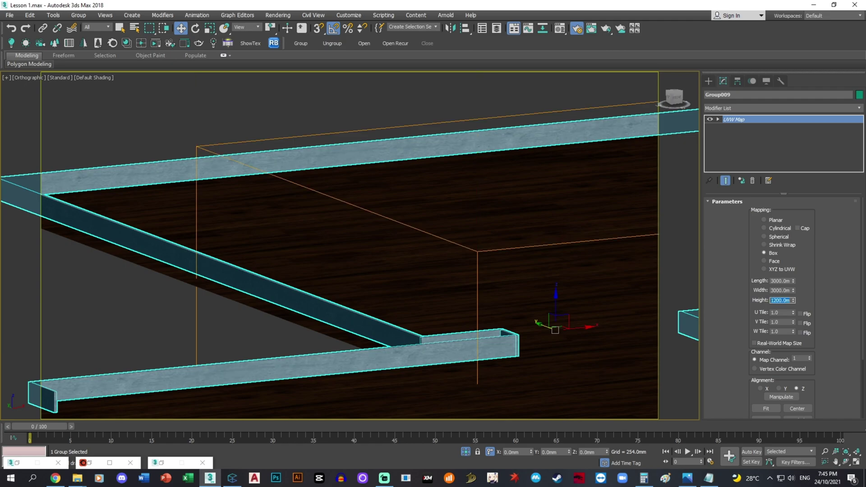
{"action": "double_click", "coordinate": [780, 281]}
{"action": "type", "text": "1200"}
{"action": "key", "text": "Tab"}
{"action": "type", "text": "1200"}
{"action": "key", "text": "Tab"}
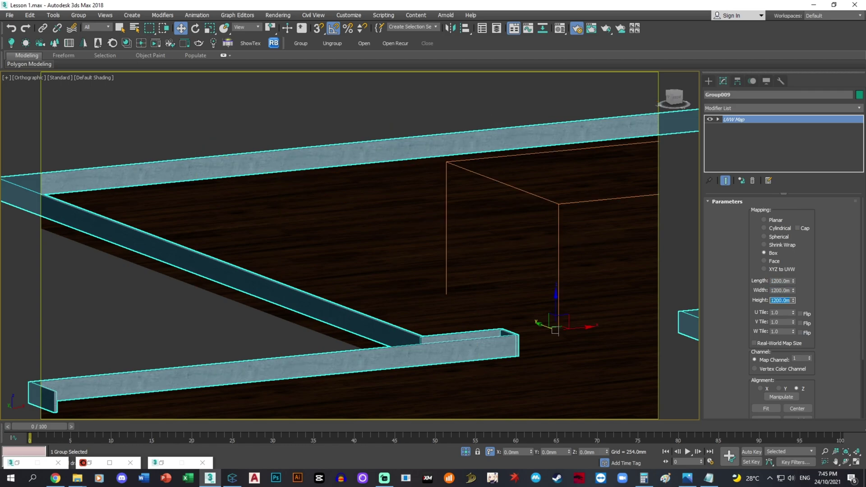
{"action": "middle_click_drag", "start_coordinate": [129, 315], "coordinate": [273, 265]}
{"action": "scroll", "coordinate": [289, 298], "scroll_direction": "up", "scroll_amount": 3}
{"action": "left_click", "coordinate": [289, 314]}
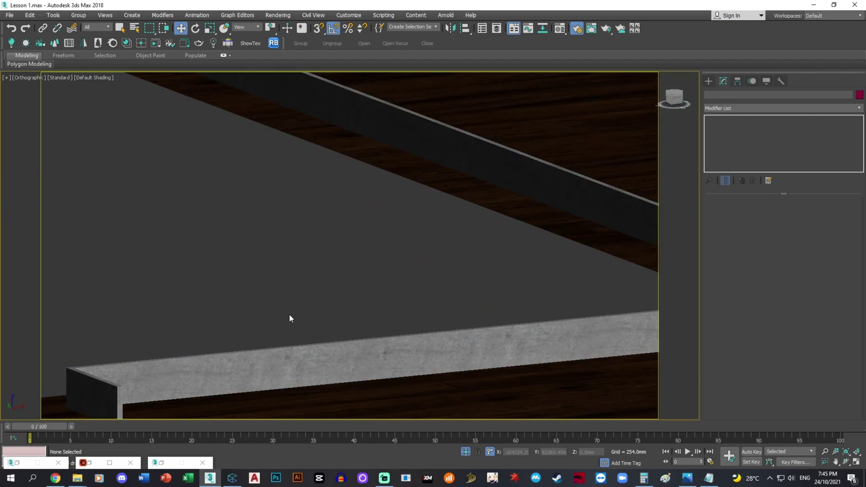
- Examine an enlarged preview of the Whitewood Matte material and close it
{"action": "left_click", "coordinate": [78, 478]}
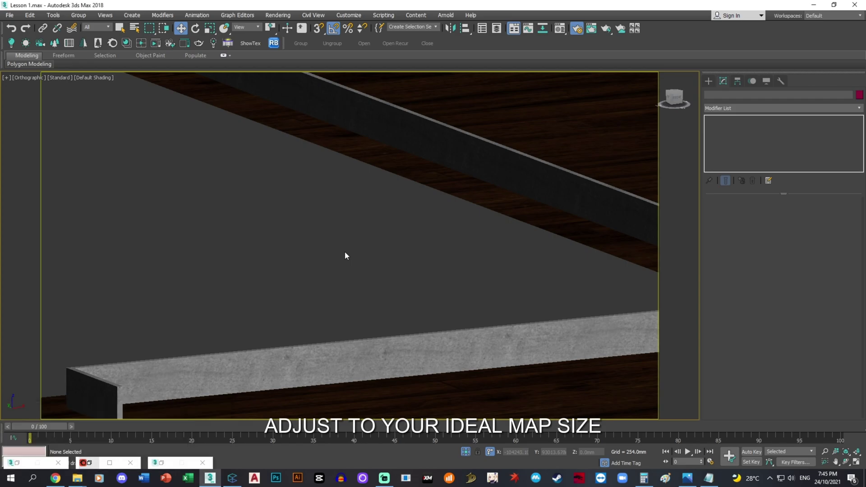
{"action": "key", "text": "m"}
{"action": "double_click", "coordinate": [801, 76]}
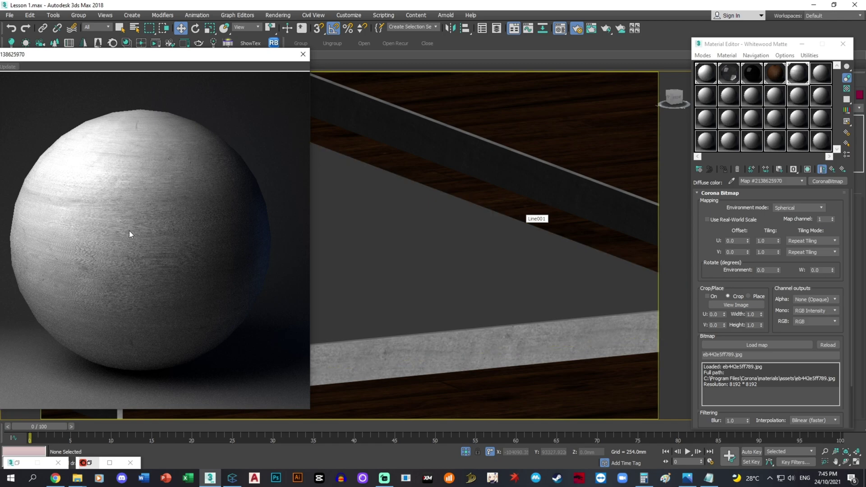
{"action": "left_click", "coordinate": [302, 55]}
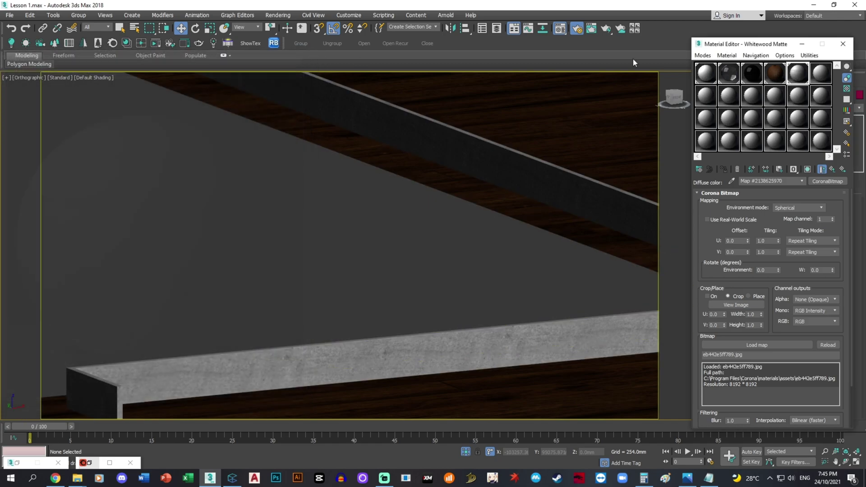
- Examine the Walnut Floor material's enlarged preview, its map list and its diffuse bitmap settings, leaving them as they are
{"action": "double_click", "coordinate": [774, 82]}
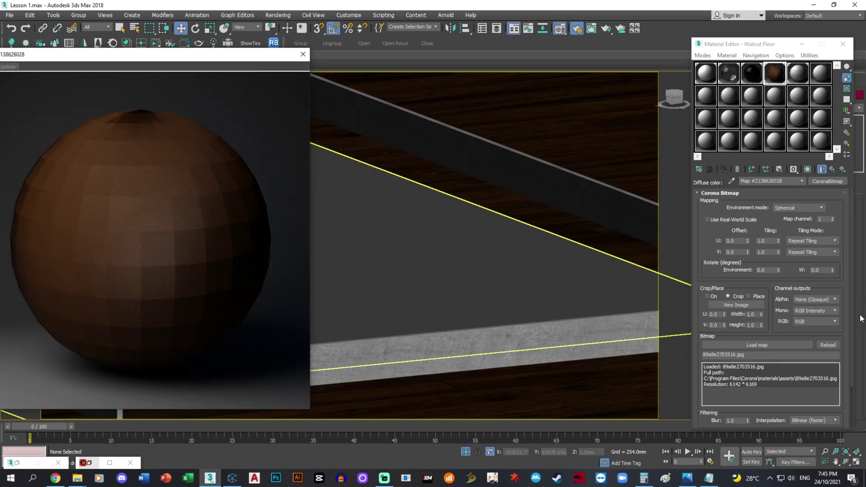
{"action": "left_click", "coordinate": [794, 210]}
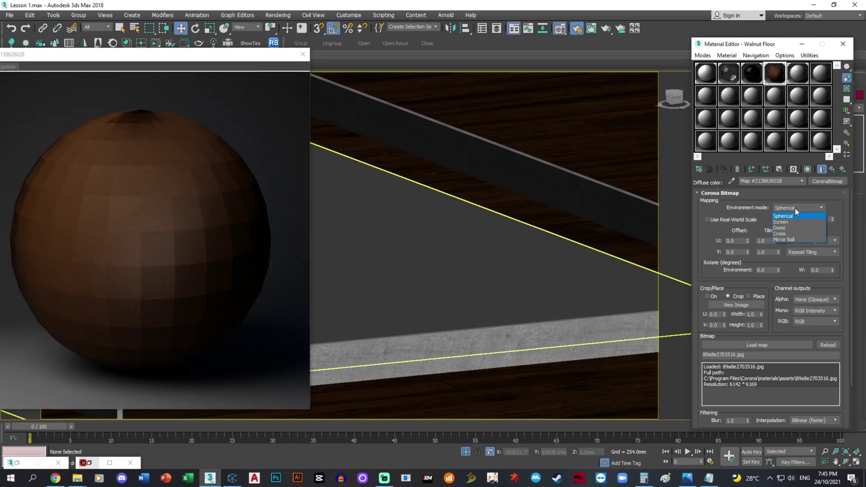
{"action": "left_click", "coordinate": [795, 208]}
{"action": "left_click", "coordinate": [832, 171]}
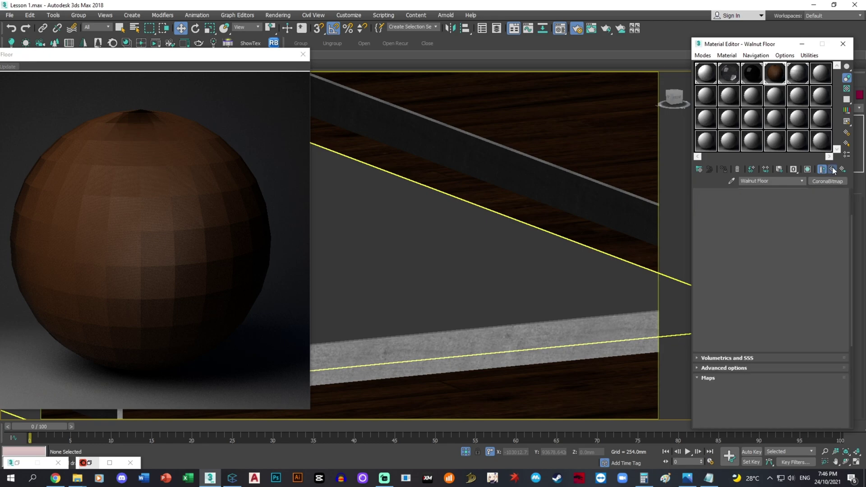
{"action": "scroll", "coordinate": [850, 189], "scroll_direction": "down", "scroll_amount": 10}
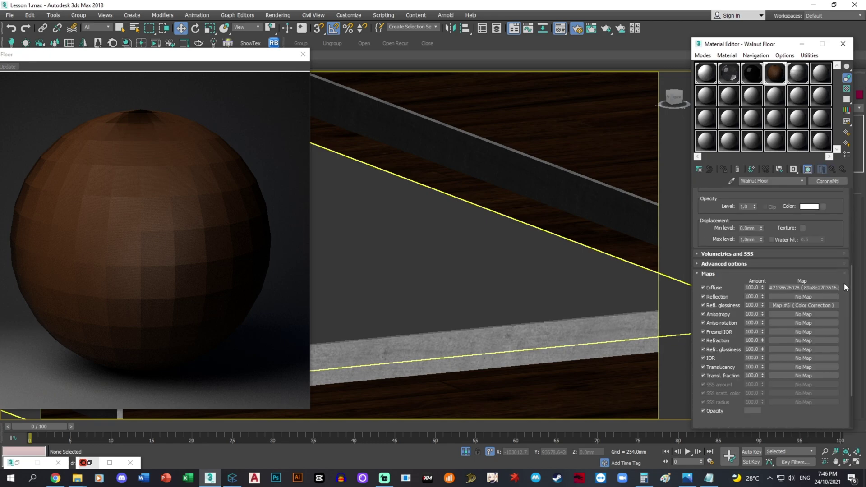
{"action": "left_click", "coordinate": [831, 272]}
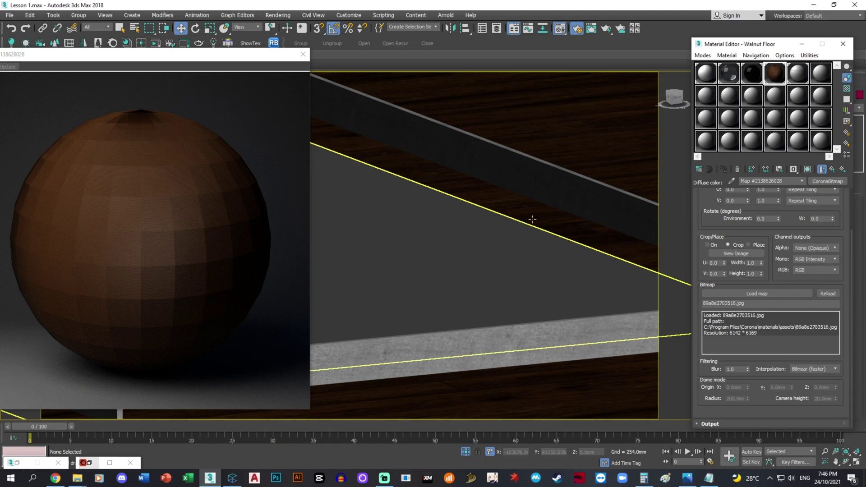
{"action": "left_click", "coordinate": [758, 293]}
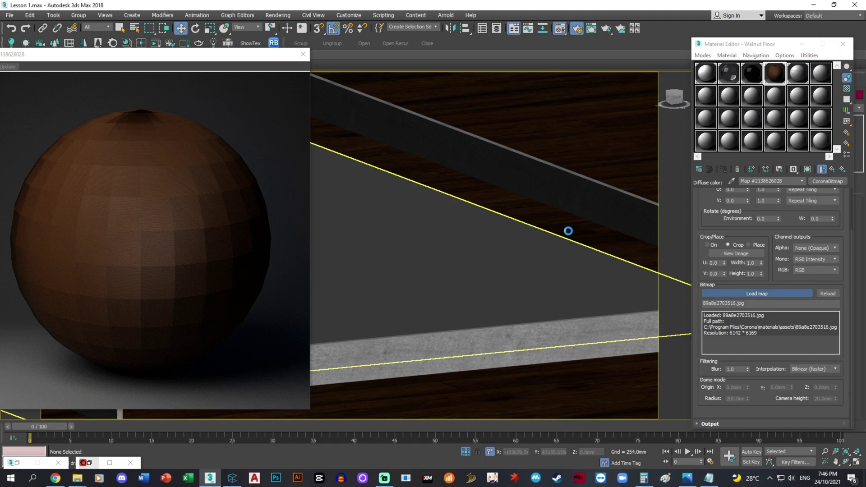
{"action": "left_click", "coordinate": [300, 208]}
{"action": "left_click", "coordinate": [303, 55]}
- Select the baseboard group and set the Whitewood Matte material's diffuse map amount to 50
{"action": "scroll", "coordinate": [431, 319], "scroll_direction": "down", "scroll_amount": 4}
{"action": "middle_click_drag", "start_coordinate": [431, 319], "coordinate": [445, 326], "text": "alt"}
{"action": "scroll", "coordinate": [445, 331], "scroll_direction": "up", "scroll_amount": 3}
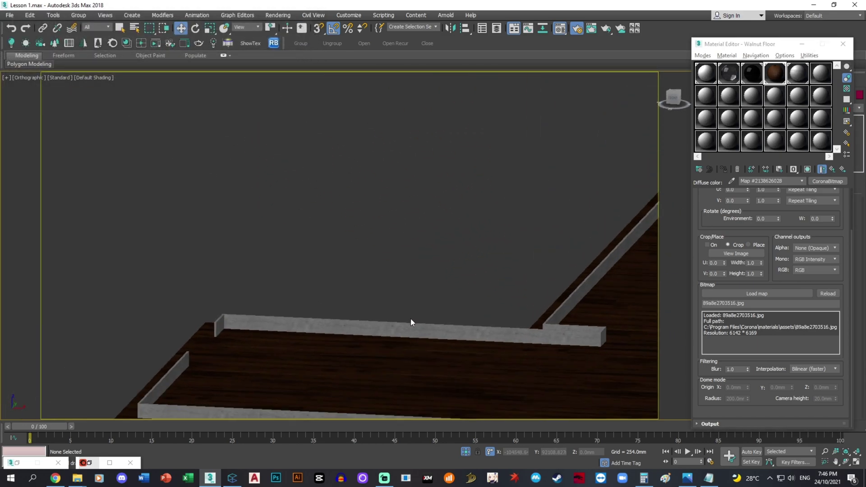
{"action": "left_click", "coordinate": [410, 323]}
{"action": "scroll", "coordinate": [452, 316], "scroll_direction": "up", "scroll_amount": 5}
{"action": "middle_click_drag", "start_coordinate": [538, 307], "coordinate": [489, 364]}
{"action": "left_click", "coordinate": [798, 74]}
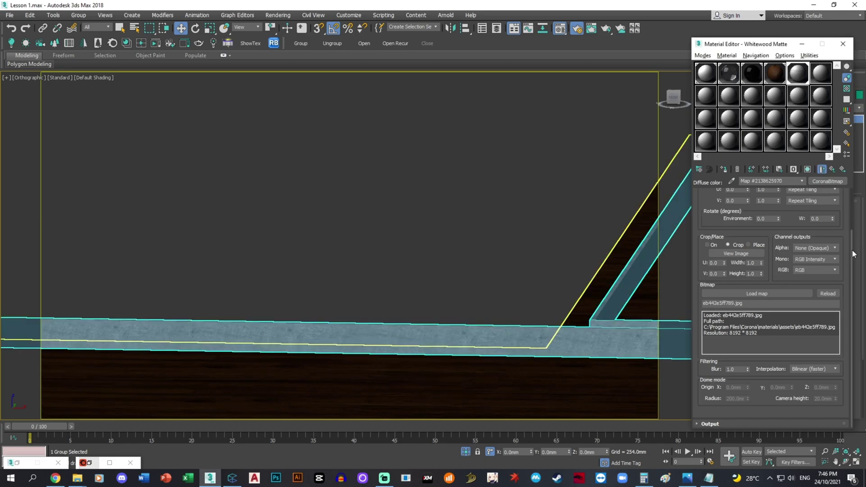
{"action": "scroll", "coordinate": [852, 250], "scroll_direction": "up", "scroll_amount": 2}
{"action": "left_click", "coordinate": [833, 170]}
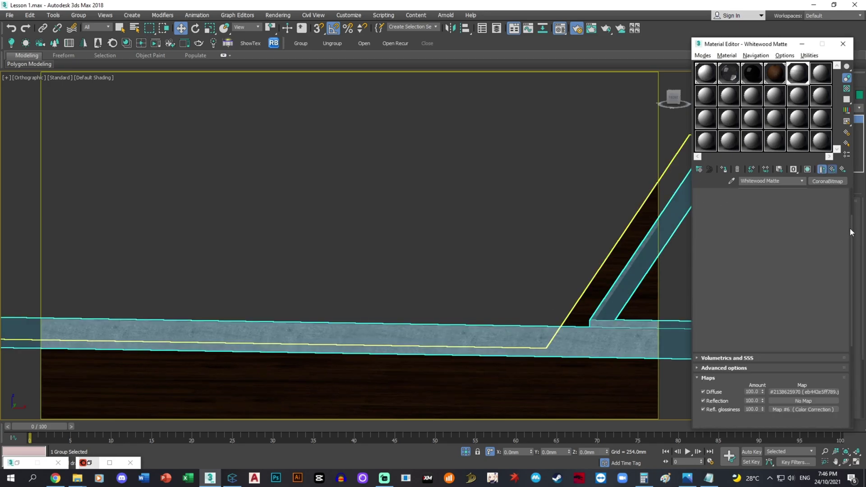
{"action": "scroll", "coordinate": [741, 308], "scroll_direction": "down", "scroll_amount": 10}
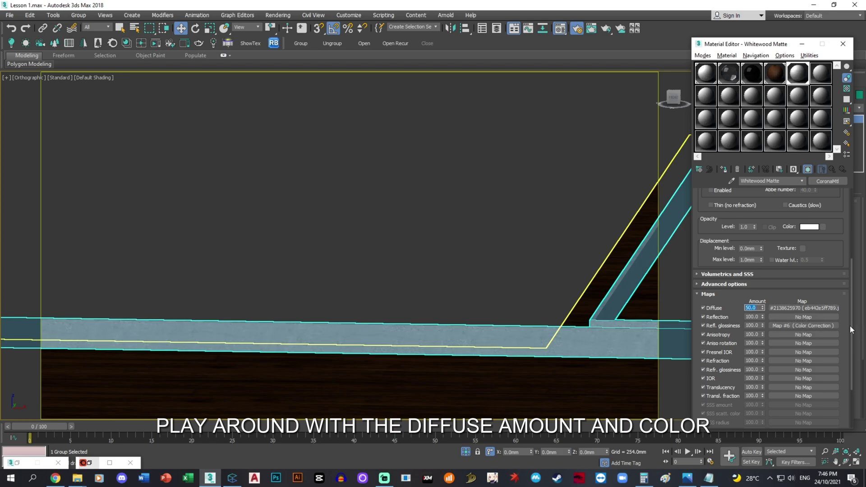
- Lighten the Whitewood Matte material's diffuse color with a value of 225
{"action": "scroll", "coordinate": [847, 235], "scroll_direction": "up", "scroll_amount": 5}
{"action": "left_click", "coordinate": [810, 208]}
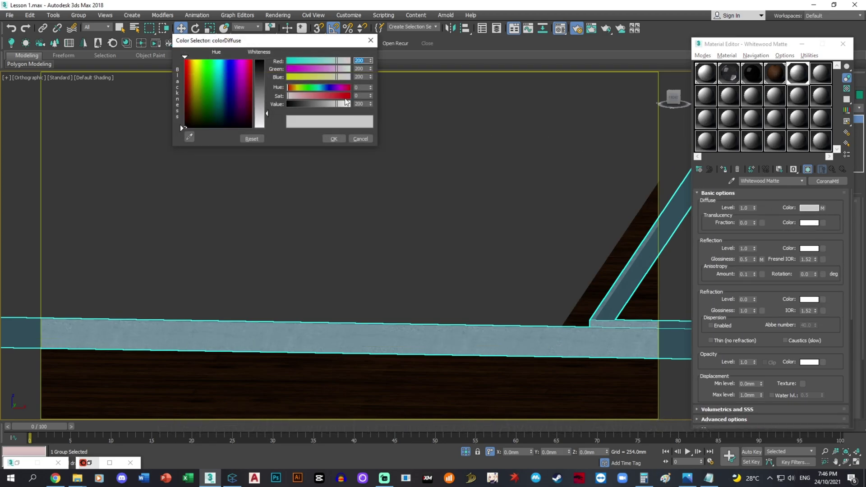
{"action": "type", "text": "225"}
{"action": "key", "text": "Return"}
{"action": "left_click", "coordinate": [335, 139]}
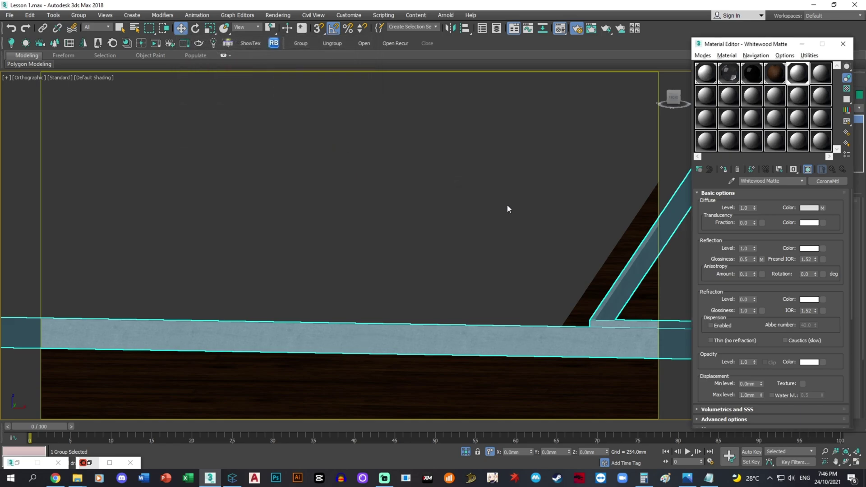
- Check the lightened baseboards against the floor from a wider angle and end the isolation to restore the whole room
{"action": "left_click", "coordinate": [505, 229]}
{"action": "scroll", "coordinate": [509, 230], "scroll_direction": "down", "scroll_amount": 5}
{"action": "middle_click_drag", "start_coordinate": [523, 229], "coordinate": [499, 190], "text": "alt"}
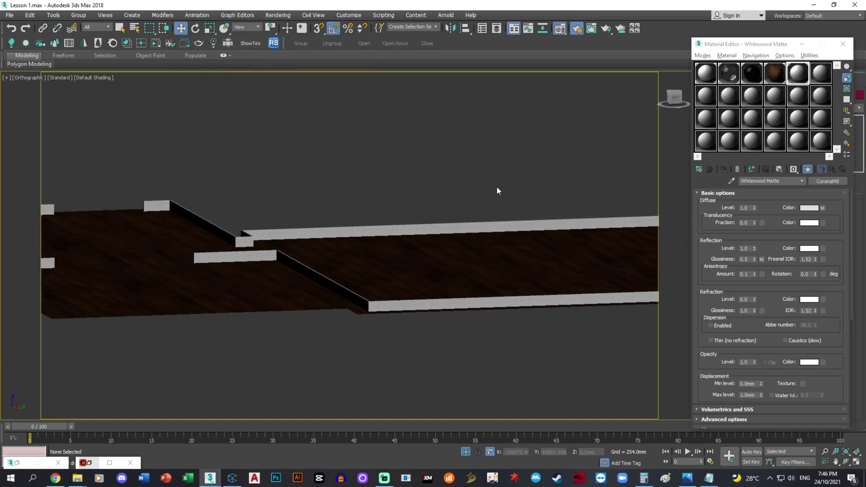
{"action": "left_click", "coordinate": [542, 261]}
{"action": "right_click", "coordinate": [541, 259]}
{"action": "left_click", "coordinate": [574, 186]}
- Return to the Corona camera view with default shading and select the floor
{"action": "key", "text": "t"}
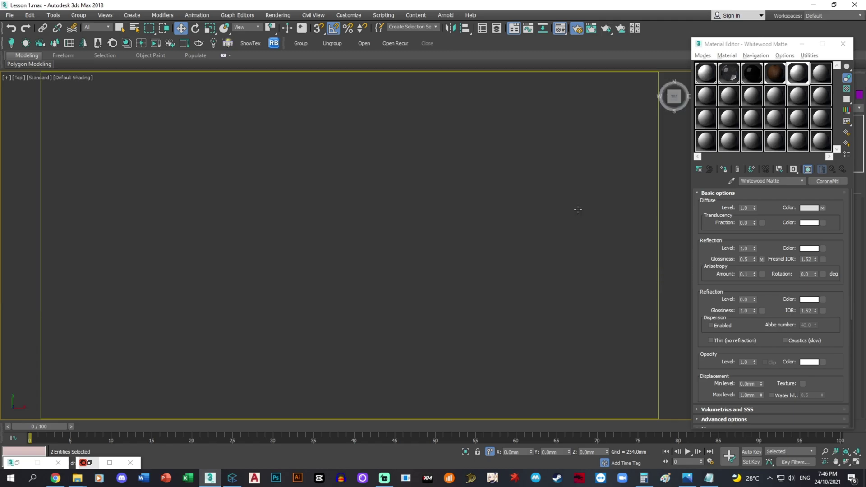
{"action": "key", "text": "z"}
{"action": "key", "text": "c"}
{"action": "key", "text": "F3"}
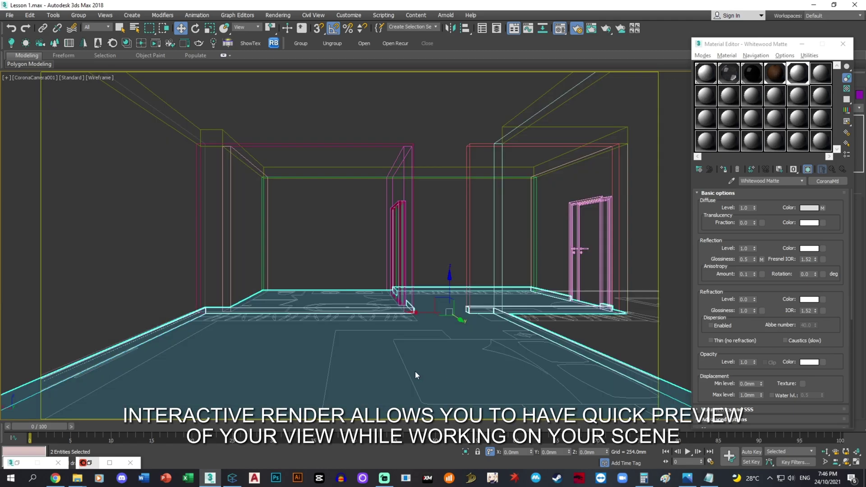
{"action": "left_click", "coordinate": [435, 363]}
{"action": "key", "text": "F3"}
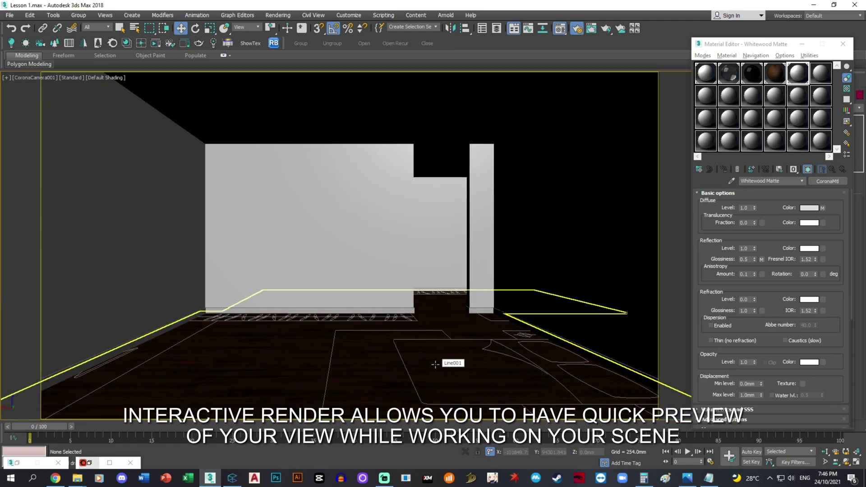
{"action": "left_click", "coordinate": [436, 363]}
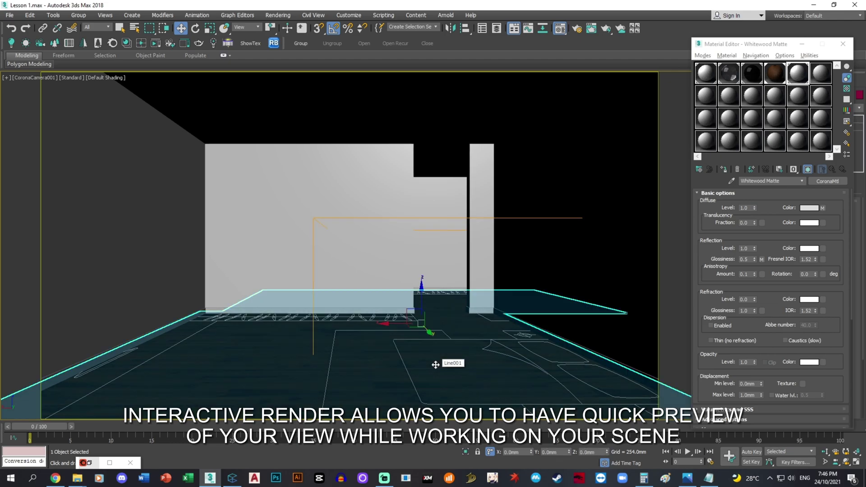
- Generate a Corona interactive LightMix setup from the render settings, with layers separated by instanced lights and included in denoising
{"action": "key", "text": "F10"}
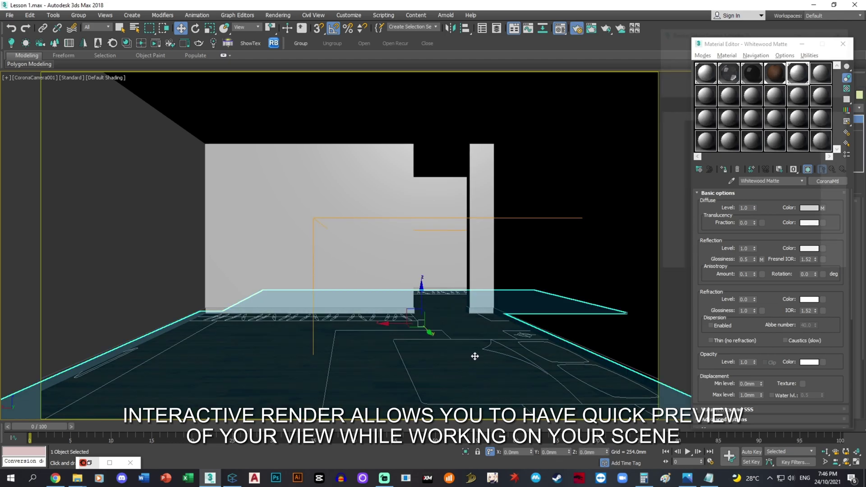
{"action": "left_click", "coordinate": [690, 102]}
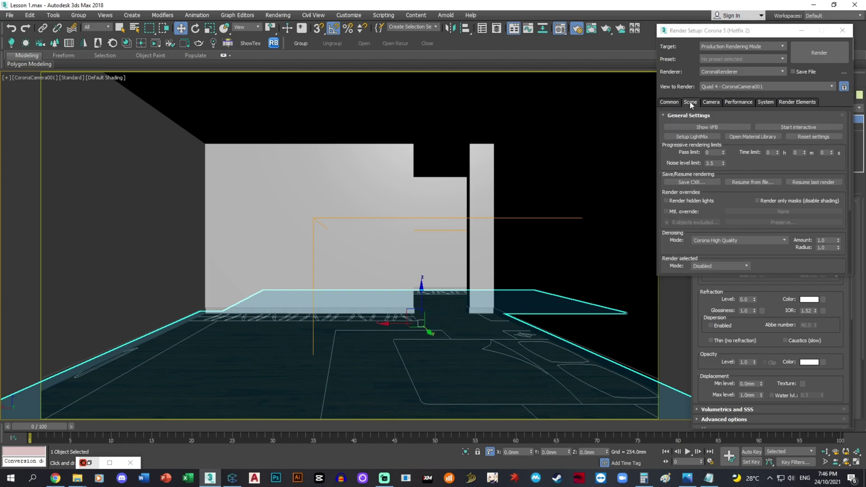
{"action": "left_click", "coordinate": [690, 137]}
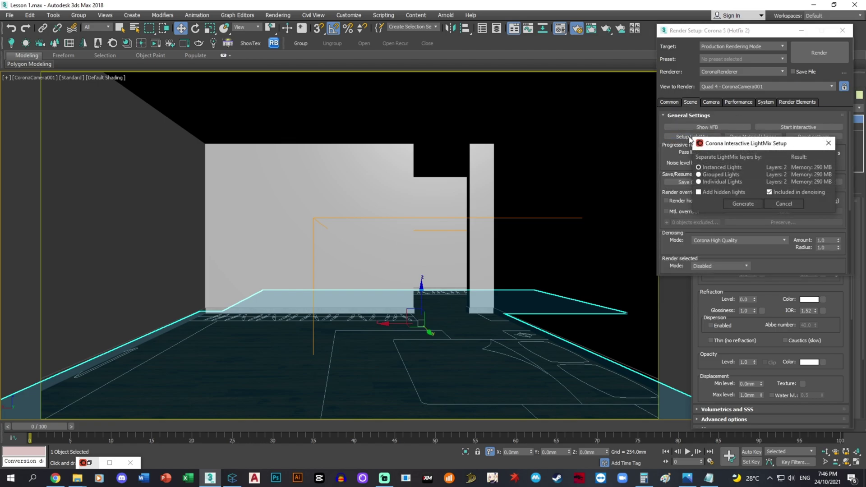
{"action": "left_click", "coordinate": [750, 204]}
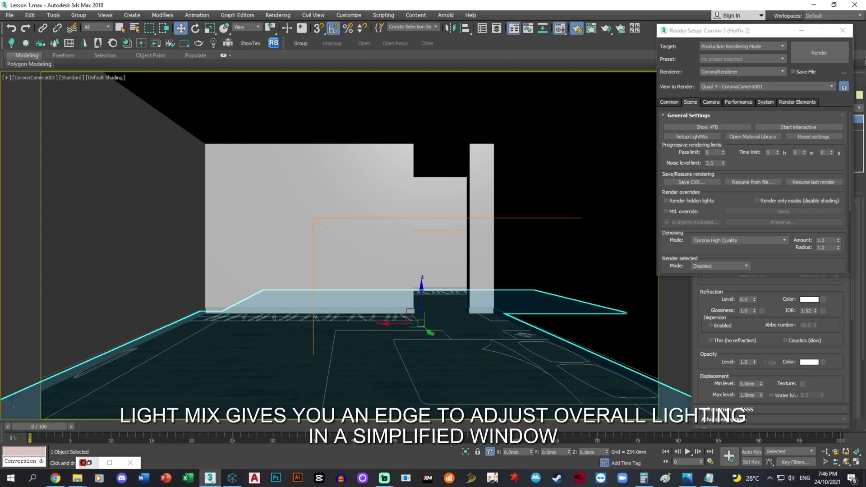
- Start a Corona interactive render of the CoronaCamera001 view to preview the room with LightMix
{"action": "left_click", "coordinate": [802, 30]}
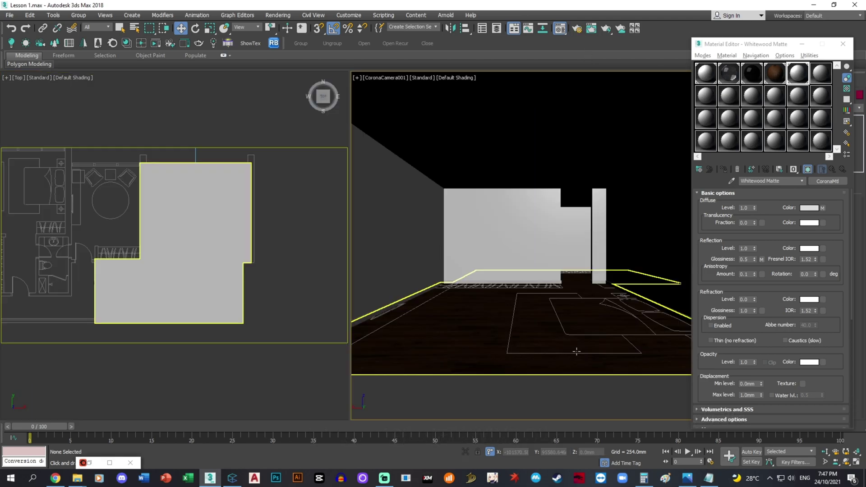
{"action": "left_click", "coordinate": [577, 28]}
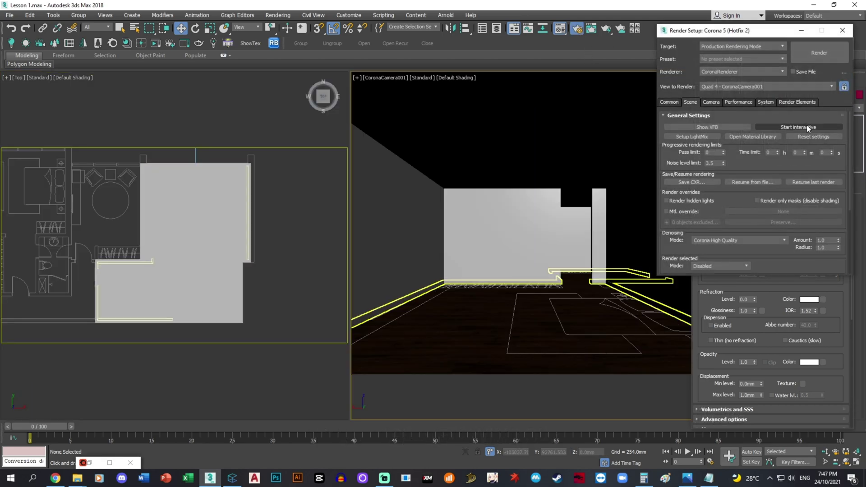
{"action": "left_click", "coordinate": [806, 127]}
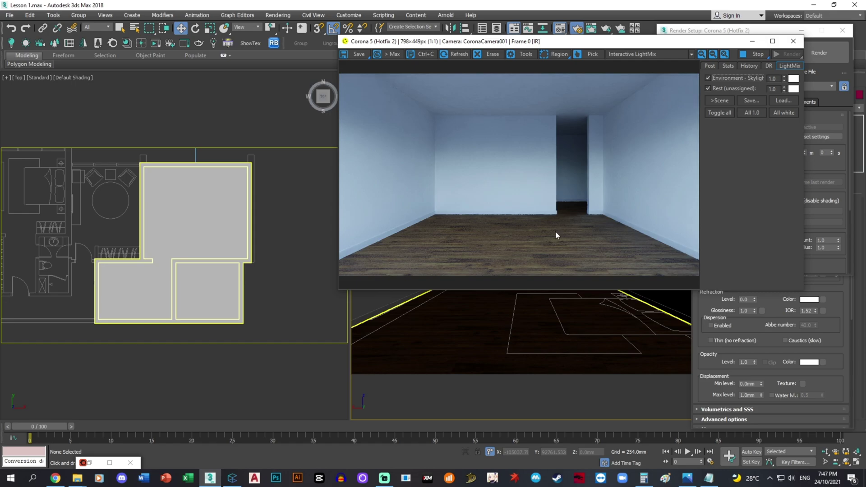
- Stop the interactive render and clear the render settings and material editor away from the workspace
{"action": "left_click", "coordinate": [287, 292]}
{"action": "middle_click_drag", "start_coordinate": [271, 243], "coordinate": [248, 304]}
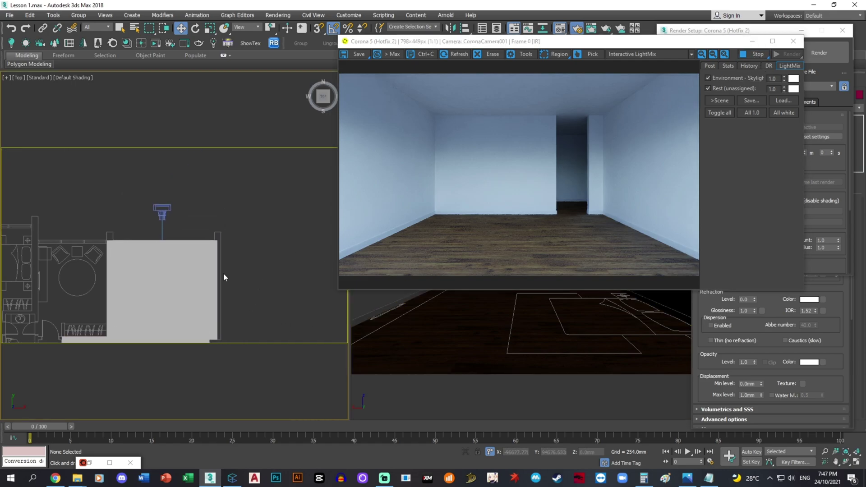
{"action": "middle_click_drag", "start_coordinate": [203, 127], "coordinate": [228, 179]}
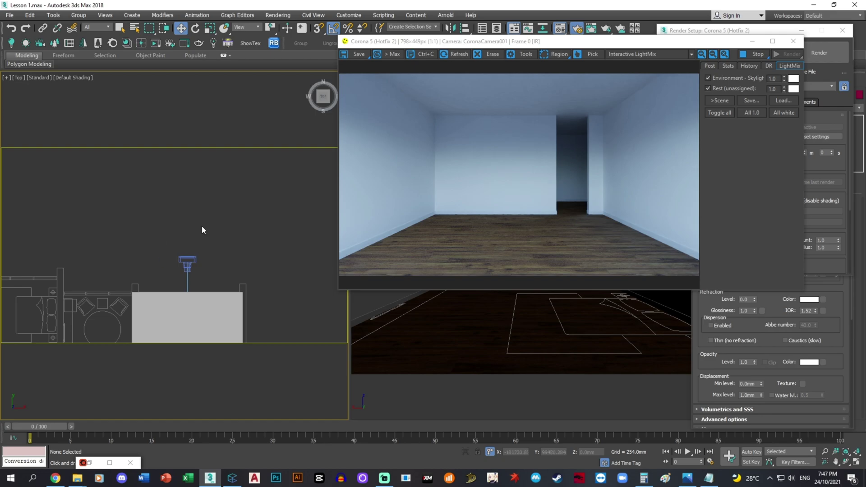
{"action": "left_click", "coordinate": [754, 55]}
{"action": "left_click", "coordinate": [801, 30]}
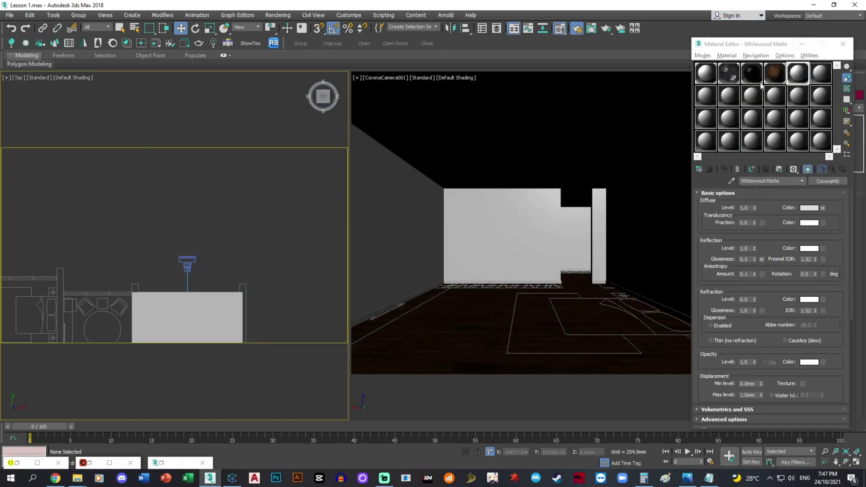
{"action": "left_click", "coordinate": [843, 44]}
- Place a Corona Sun outside the window wall in the top view, aimed diagonally back toward the room
{"action": "left_click", "coordinate": [735, 83]}
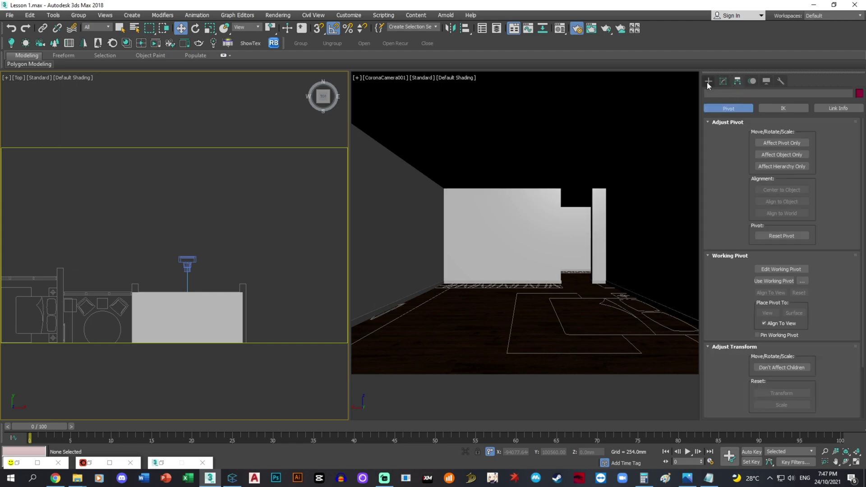
{"action": "left_click", "coordinate": [707, 82]}
{"action": "left_click", "coordinate": [730, 95]}
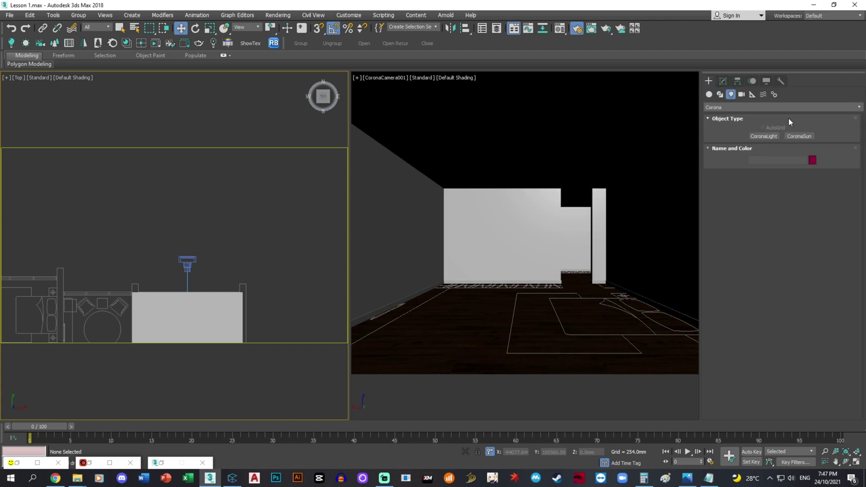
{"action": "left_click", "coordinate": [795, 136]}
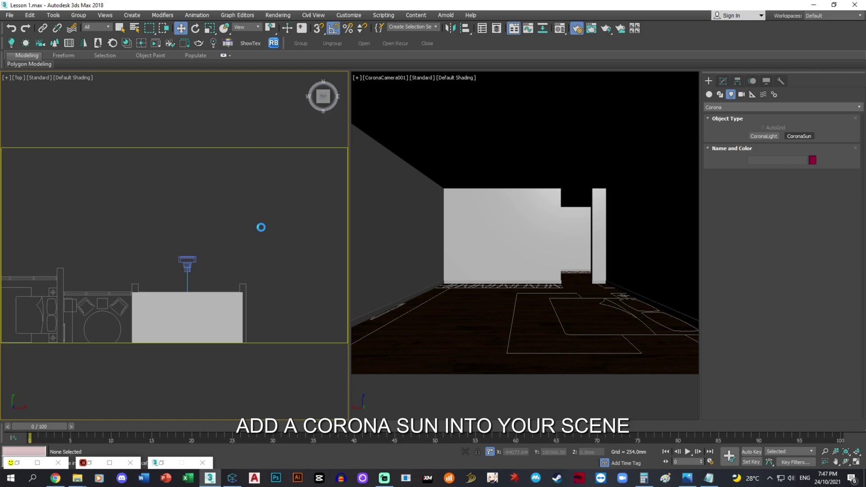
{"action": "middle_click_drag", "start_coordinate": [190, 288], "coordinate": [228, 255]}
{"action": "key", "text": "alt+w"}
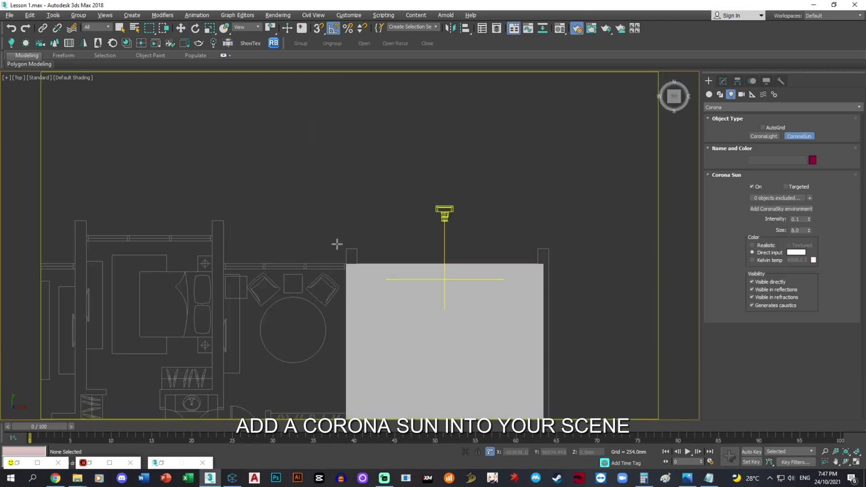
{"action": "middle_click_drag", "start_coordinate": [337, 243], "coordinate": [353, 258]}
{"action": "scroll", "coordinate": [353, 257], "scroll_direction": "down", "scroll_amount": 2}
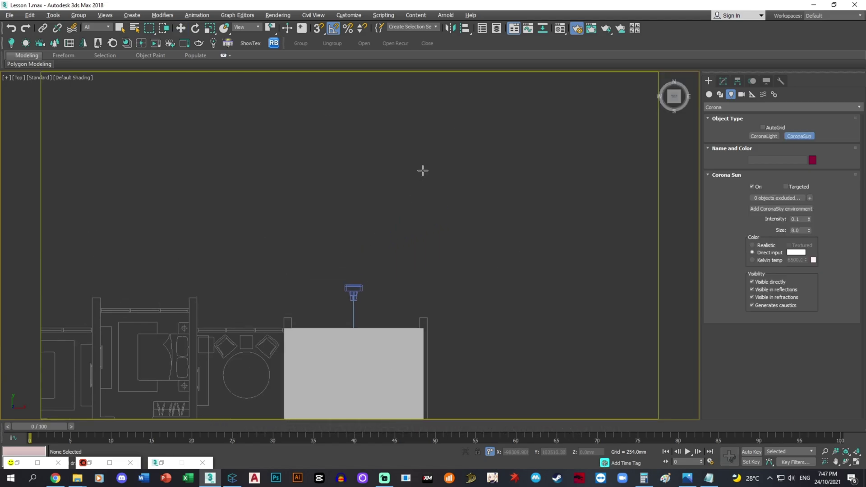
{"action": "left_click_drag", "start_coordinate": [418, 155], "coordinate": [323, 305]}
- Adjust the Corona Sun's height from the side so its beam slopes down to the floor level outside the room
{"action": "middle_click_drag", "start_coordinate": [375, 201], "coordinate": [386, 160], "text": "alt"}
{"action": "key", "text": "w"}
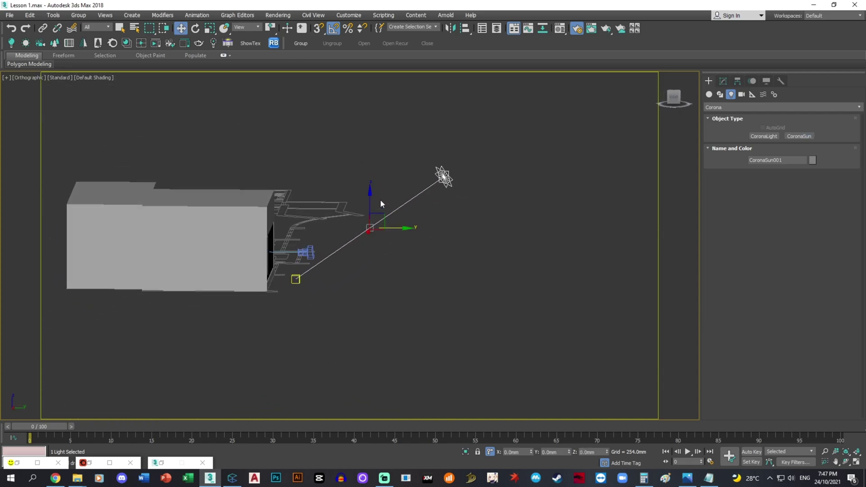
{"action": "left_click_drag", "start_coordinate": [371, 198], "coordinate": [384, 230]}
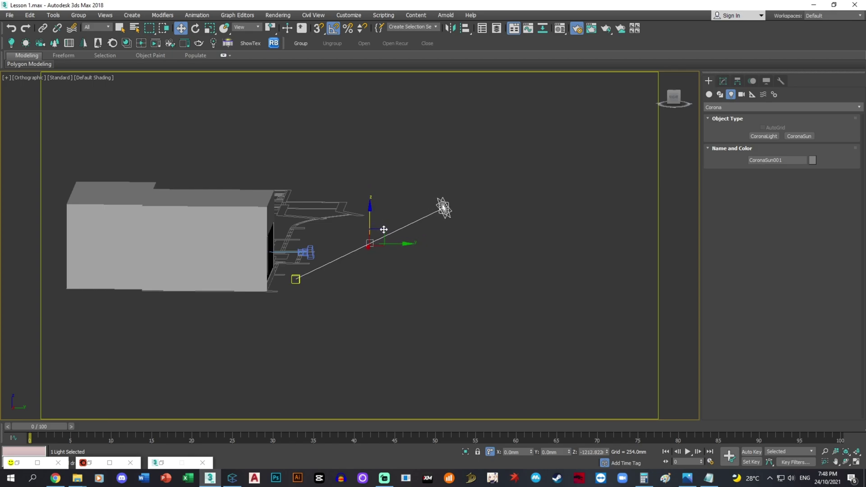
{"action": "middle_click_drag", "start_coordinate": [384, 229], "coordinate": [388, 223], "text": "alt"}
{"action": "left_click_drag", "start_coordinate": [370, 213], "coordinate": [371, 211]}
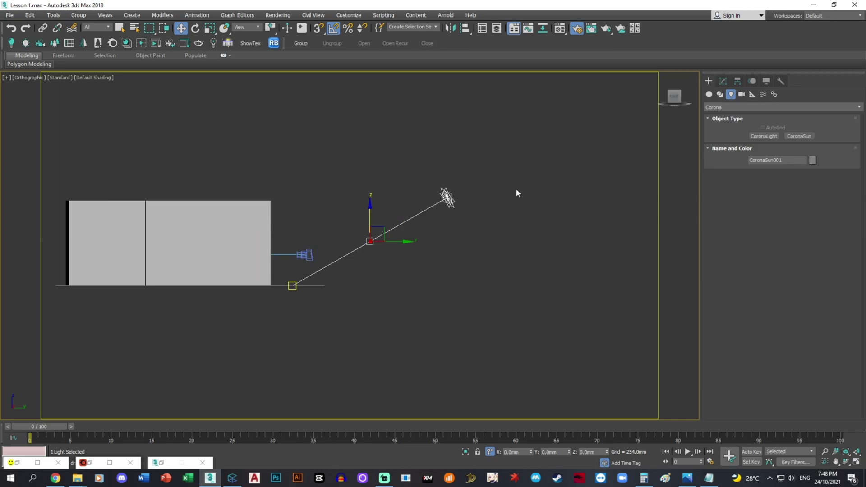
{"action": "key", "text": "t"}
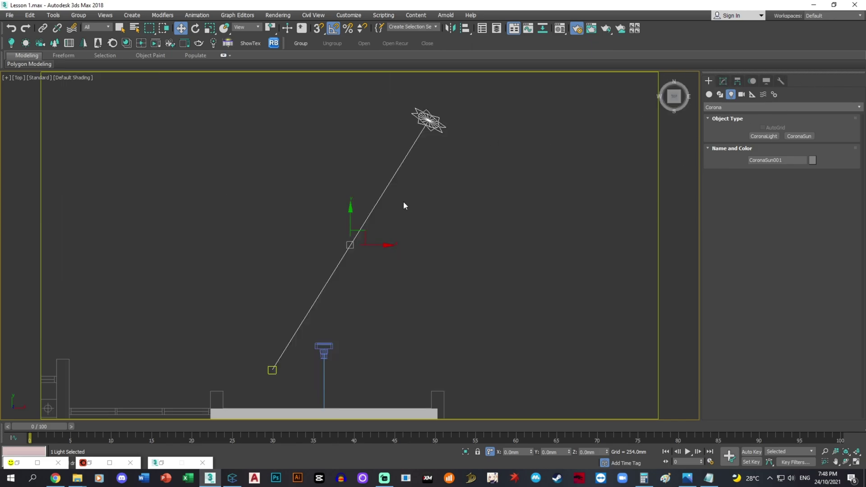
- Set the Corona Sun's size to 8 for its shadow softness
{"action": "left_click", "coordinate": [724, 81]}
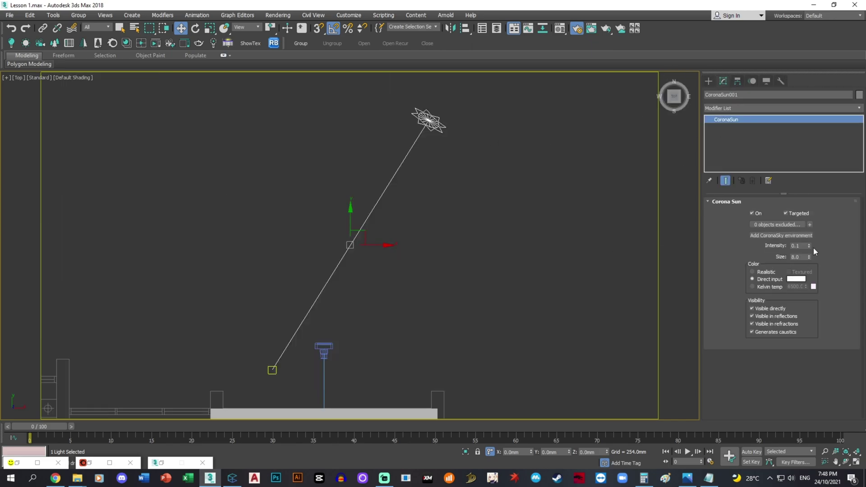
{"action": "left_click", "coordinate": [800, 246]}
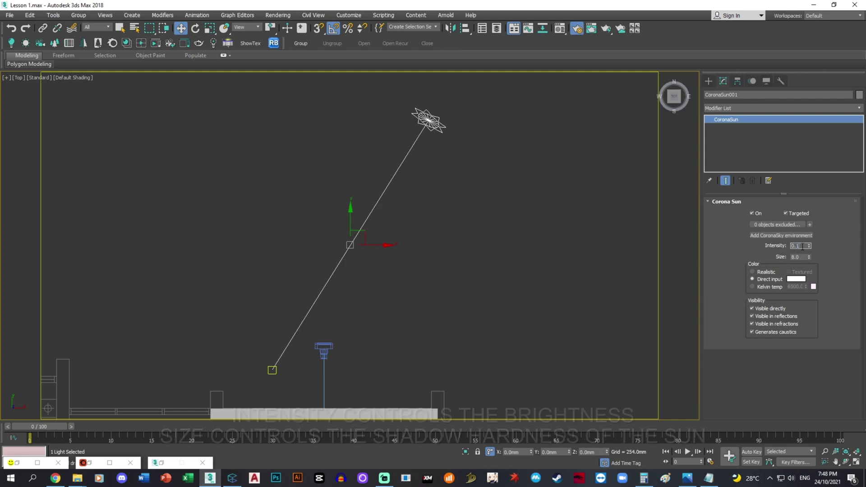
{"action": "left_click", "coordinate": [802, 257]}
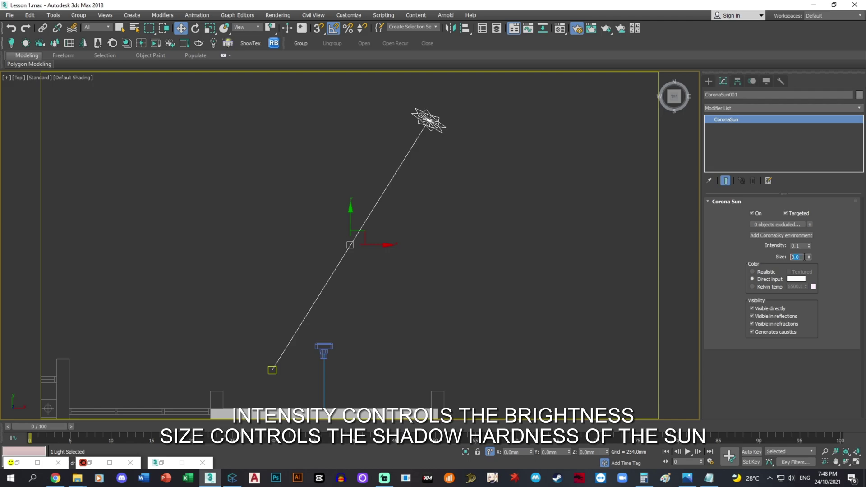
{"action": "type", "text": "8"}
{"action": "key", "text": "Return"}
- Show the scene in wireframe and frame the sun together with the room
{"action": "middle_click_drag", "start_coordinate": [473, 298], "coordinate": [471, 278], "text": "alt"}
{"action": "middle_click_drag", "start_coordinate": [582, 246], "coordinate": [655, 215], "text": "alt"}
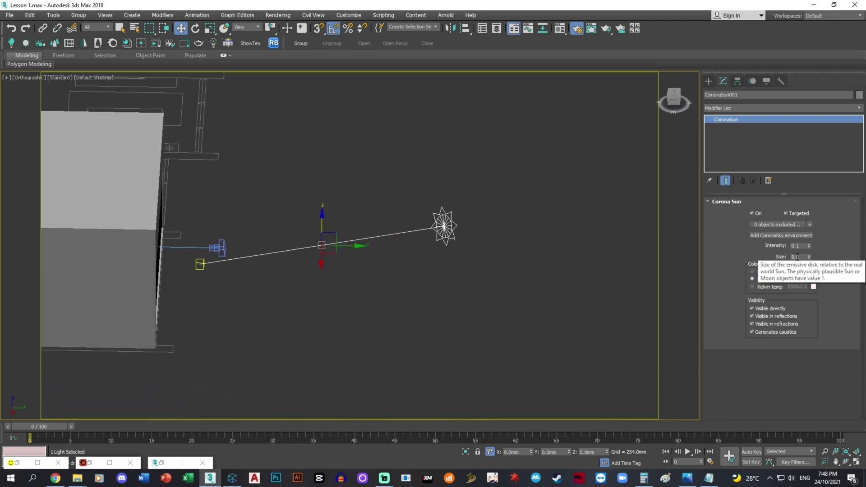
{"action": "middle_click_drag", "start_coordinate": [339, 273], "coordinate": [295, 264], "text": "alt"}
{"action": "scroll", "coordinate": [294, 266], "scroll_direction": "down", "scroll_amount": 2}
{"action": "key", "text": "t"}
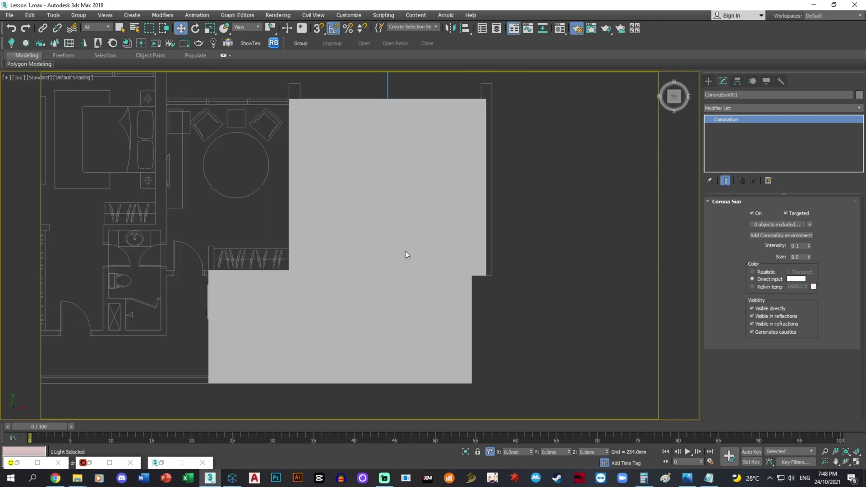
{"action": "key", "text": "F3"}
{"action": "key", "text": "z"}
{"action": "scroll", "coordinate": [395, 241], "scroll_direction": "down", "scroll_amount": 3}
{"action": "middle_click_drag", "start_coordinate": [396, 240], "coordinate": [455, 213], "text": "alt"}
- Draw a rectangular Corona Light about 6934 mm wide and 3343 mm high outside the window wall in the top view
{"action": "left_click", "coordinate": [710, 81]}
{"action": "left_click", "coordinate": [764, 136]}
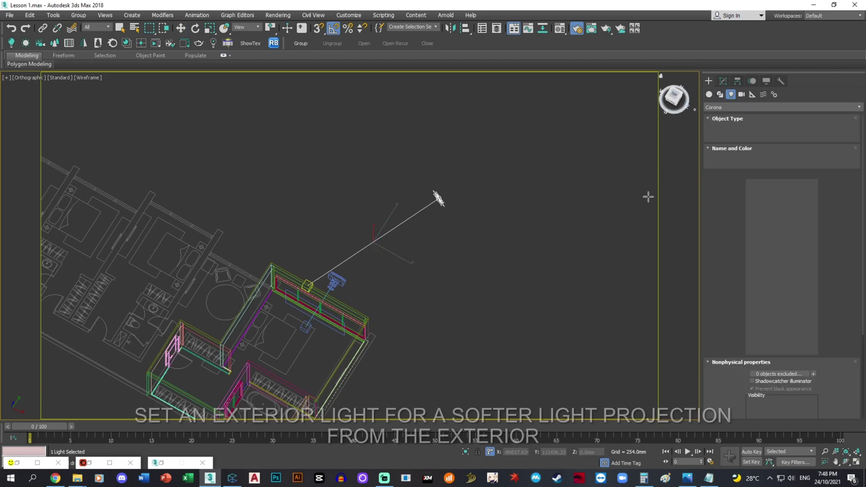
{"action": "key", "text": "t"}
{"action": "key", "text": "z"}
{"action": "left_click", "coordinate": [785, 261]}
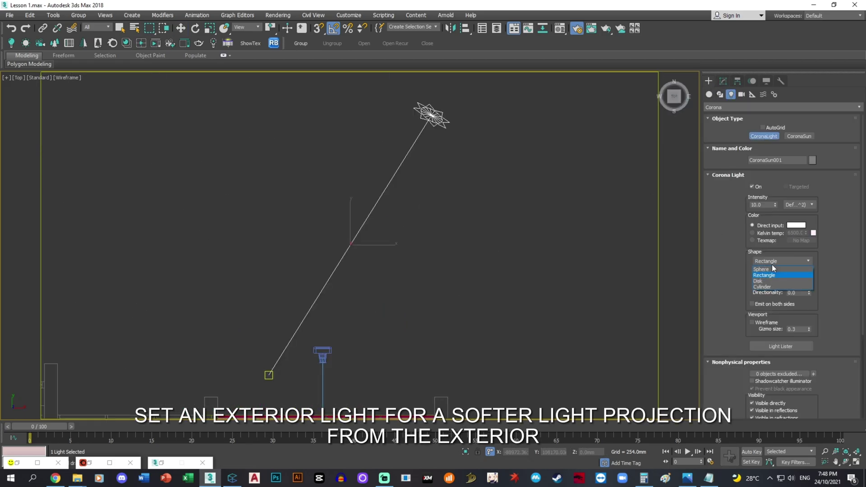
{"action": "left_click", "coordinate": [800, 265]}
{"action": "scroll", "coordinate": [485, 276], "scroll_direction": "down", "scroll_amount": 3}
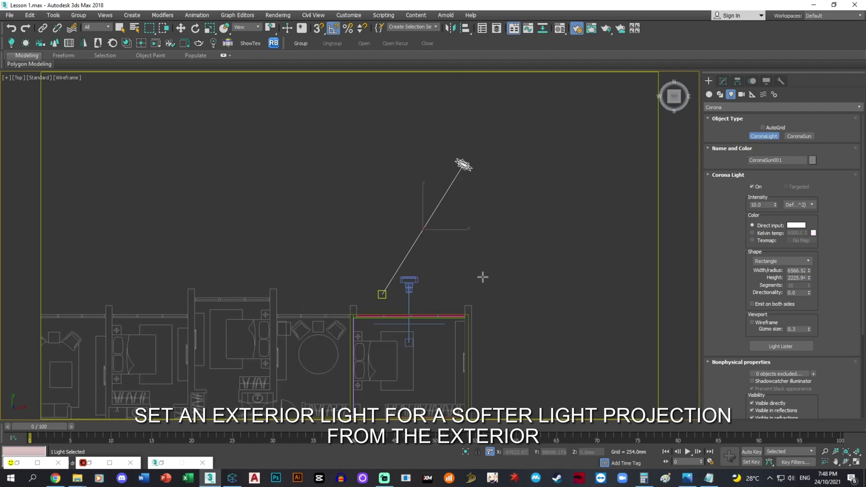
{"action": "left_click_drag", "start_coordinate": [313, 242], "coordinate": [464, 313]}
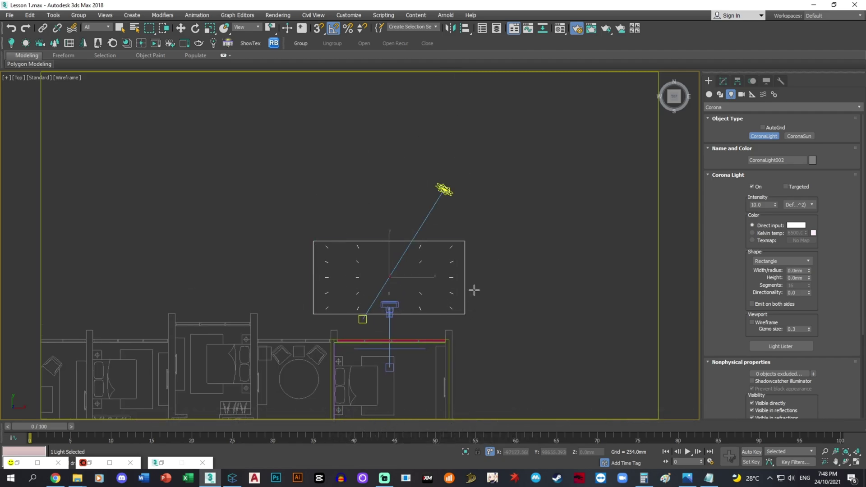
- Rotate the rectangular exterior light into a steep, nearly upright tilt in front of the window wall
{"action": "key", "text": "w"}
{"action": "middle_click_drag", "start_coordinate": [474, 292], "coordinate": [397, 228], "text": "alt"}
{"action": "key", "text": "e"}
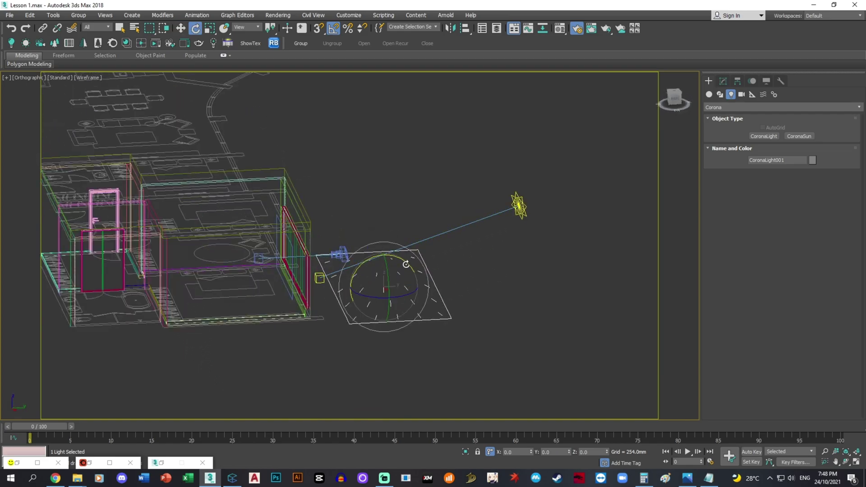
{"action": "left_click_drag", "start_coordinate": [417, 270], "coordinate": [435, 282]}
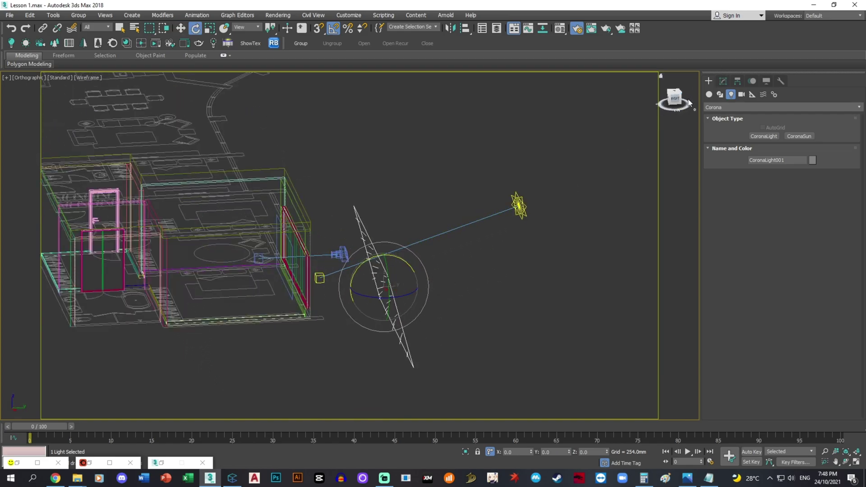
- Set the exterior light's viewport gizmo size to 0.2
{"action": "left_click", "coordinate": [723, 81]}
{"action": "scroll", "coordinate": [813, 271], "scroll_direction": "down", "scroll_amount": 3}
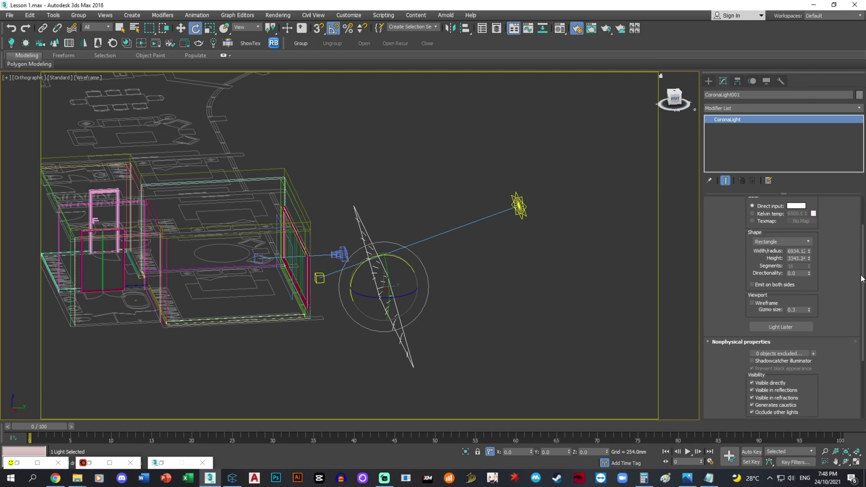
{"action": "double_click", "coordinate": [797, 299]}
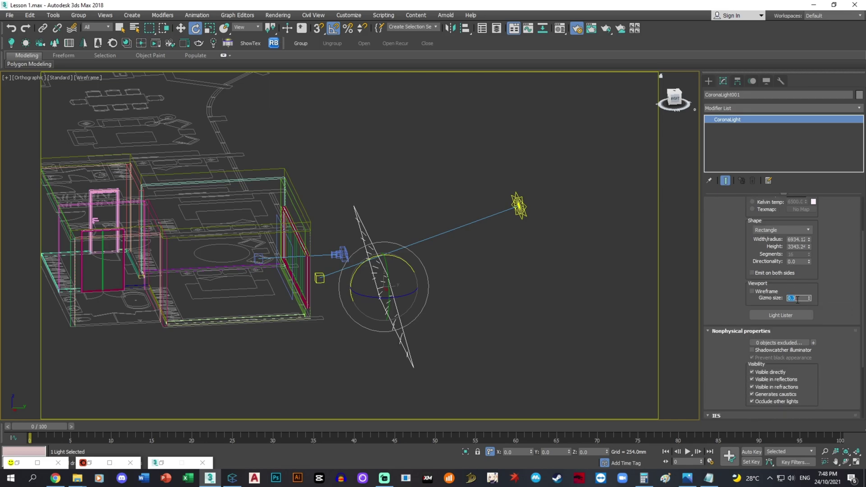
{"action": "type", "text": ".2"}
- Raise the exterior light about 1826 mm in the right view so it stands in front of the window
{"action": "middle_click_drag", "start_coordinate": [514, 289], "coordinate": [518, 259], "text": "alt"}
{"action": "left_click", "coordinate": [679, 100]}
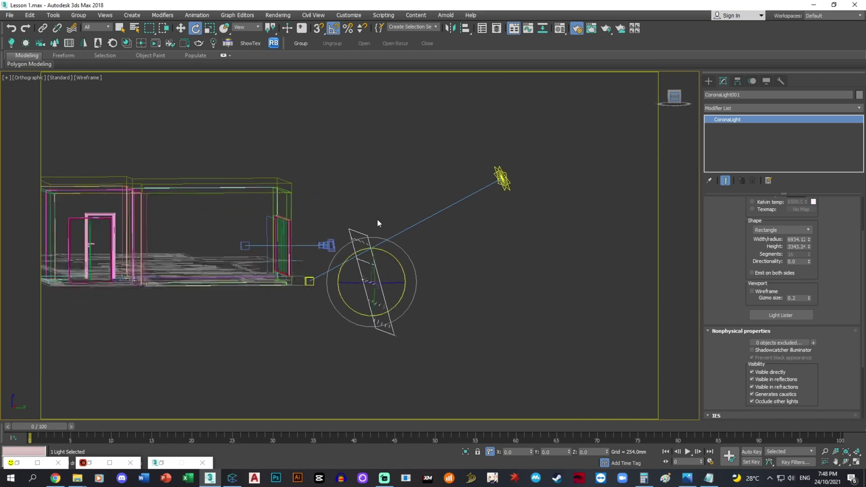
{"action": "key", "text": "w"}
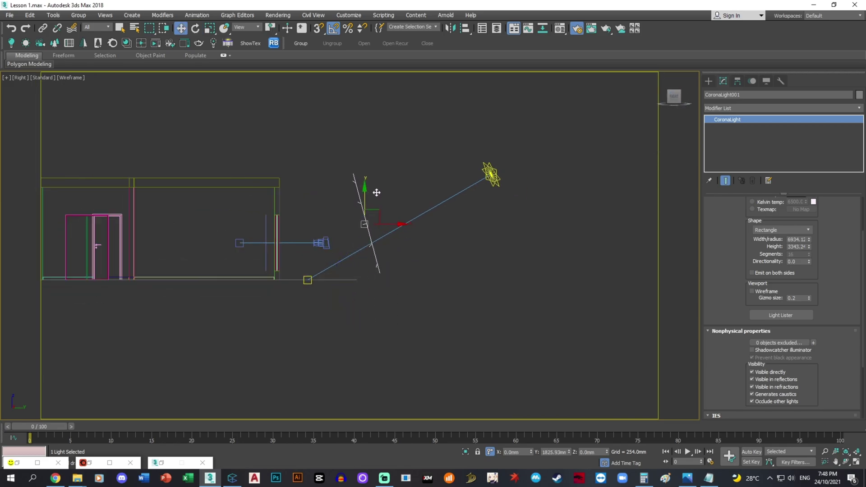
- Turn off Occlude other lights for the exterior light and deselect it
{"action": "scroll", "coordinate": [865, 253], "scroll_direction": "down", "scroll_amount": 1}
{"action": "left_click_drag", "start_coordinate": [864, 253], "coordinate": [864, 255]}
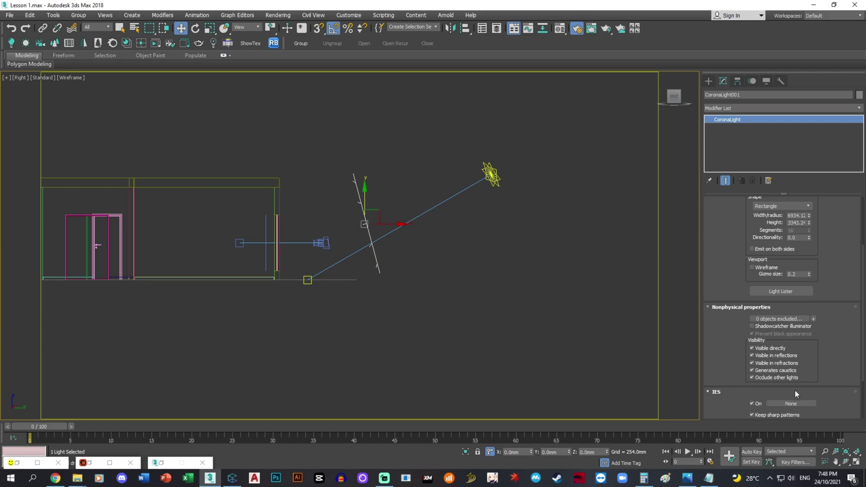
{"action": "left_click", "coordinate": [770, 378]}
{"action": "left_click", "coordinate": [480, 233]}
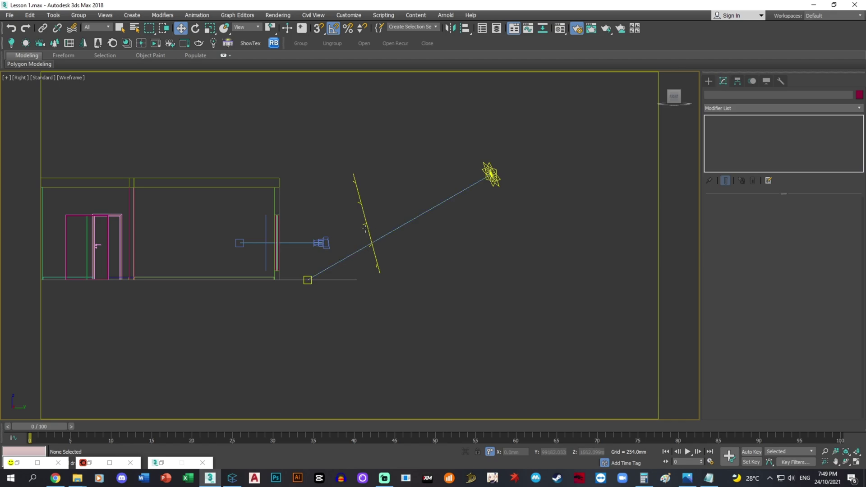
- Reselect the exterior light and review its visibility options and its placement relative to the sun and room
{"action": "left_click_drag", "start_coordinate": [344, 205], "coordinate": [344, 205]}
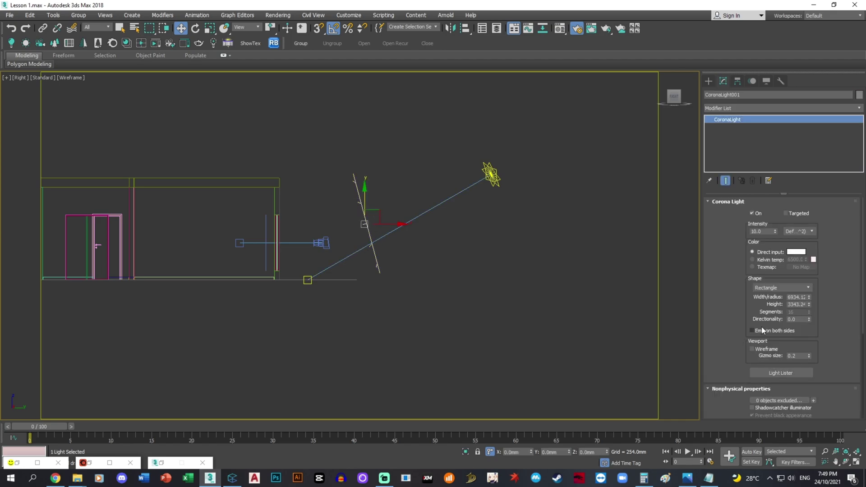
{"action": "left_click_drag", "start_coordinate": [862, 299], "coordinate": [863, 366]}
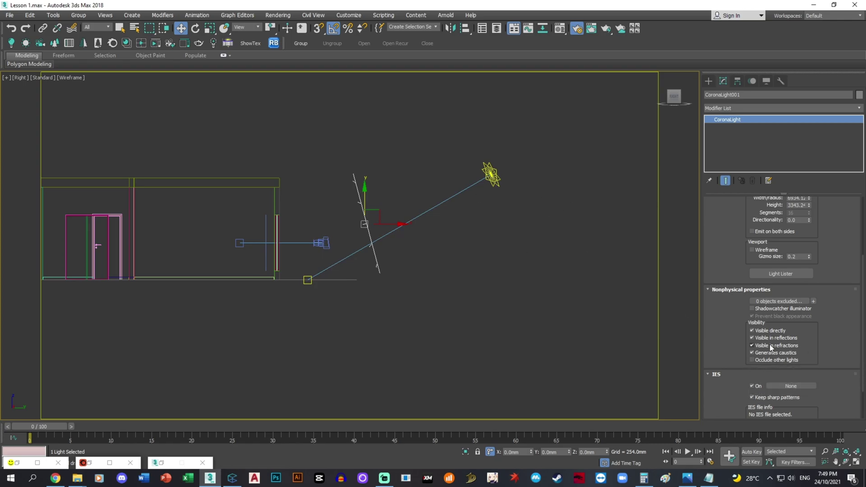
{"action": "middle_click_drag", "start_coordinate": [389, 215], "coordinate": [353, 232], "text": "alt"}
{"action": "middle_click_drag", "start_coordinate": [456, 237], "coordinate": [489, 241], "text": "alt"}
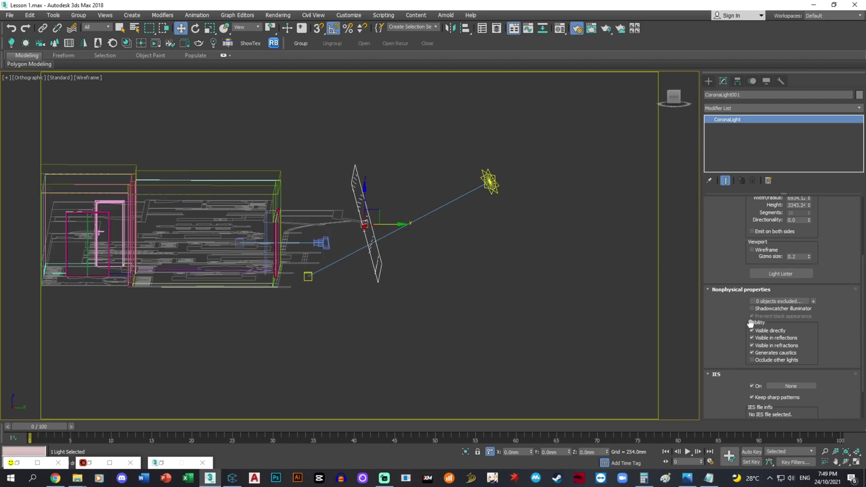
- Turn off the exterior light's direct, reflection and refraction visibility and its caustics, check its placement in the top view, and deselect it
{"action": "left_click", "coordinate": [783, 354]}
{"action": "middle_click_drag", "start_coordinate": [496, 316], "coordinate": [474, 343], "text": "alt"}
{"action": "key", "text": "t"}
{"action": "key", "text": "z"}
{"action": "scroll", "coordinate": [467, 293], "scroll_direction": "down", "scroll_amount": 6}
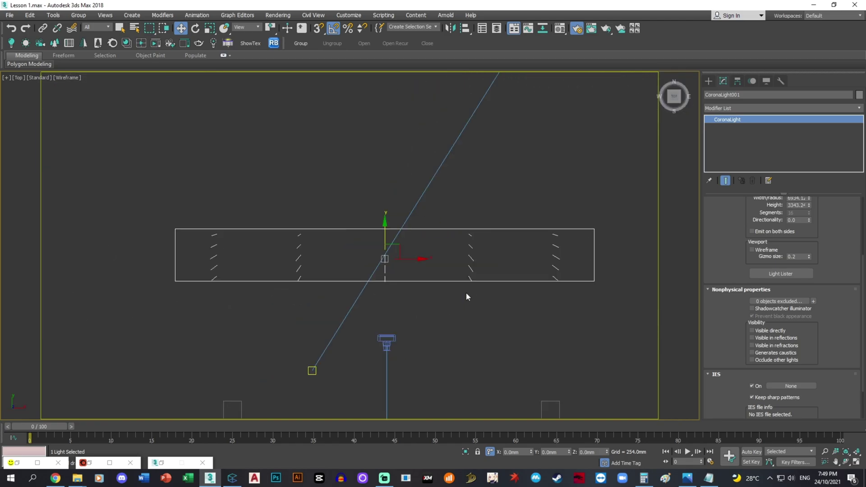
{"action": "left_click", "coordinate": [514, 247]}
{"action": "left_click", "coordinate": [510, 282]}
{"action": "middle_click_drag", "start_coordinate": [496, 284], "coordinate": [444, 244], "text": "alt"}
{"action": "left_click", "coordinate": [402, 278]}
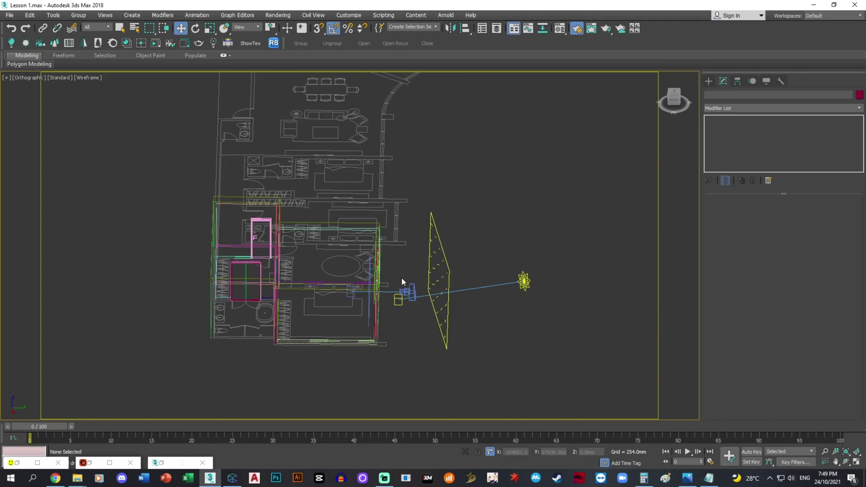
- Show the room through the Corona camera in default shading with nothing selected
{"action": "scroll", "coordinate": [404, 284], "scroll_direction": "up", "scroll_amount": 1}
{"action": "left_click", "coordinate": [413, 294]}
{"action": "key", "text": "c"}
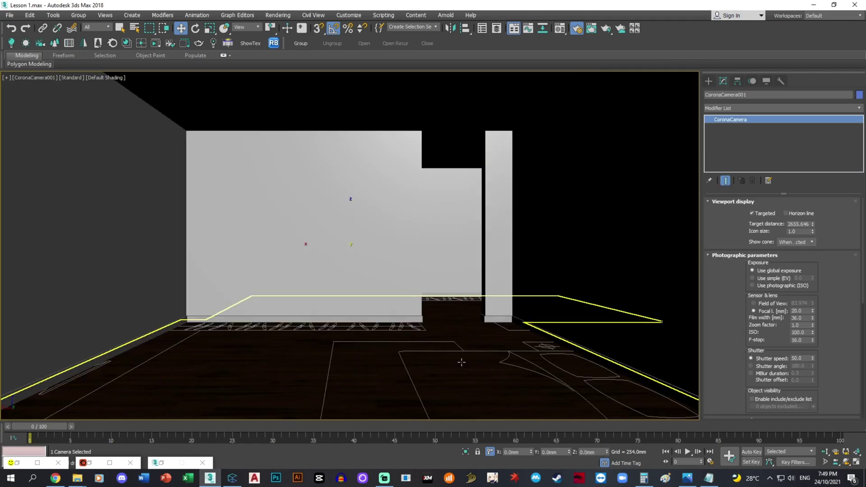
{"action": "key", "text": "F3"}
{"action": "left_click", "coordinate": [451, 372]}
{"action": "key", "text": "F3"}
- Start an interactive render of the camera view and place the frame buffer clear of the Render Setup window
{"action": "key", "text": "F10"}
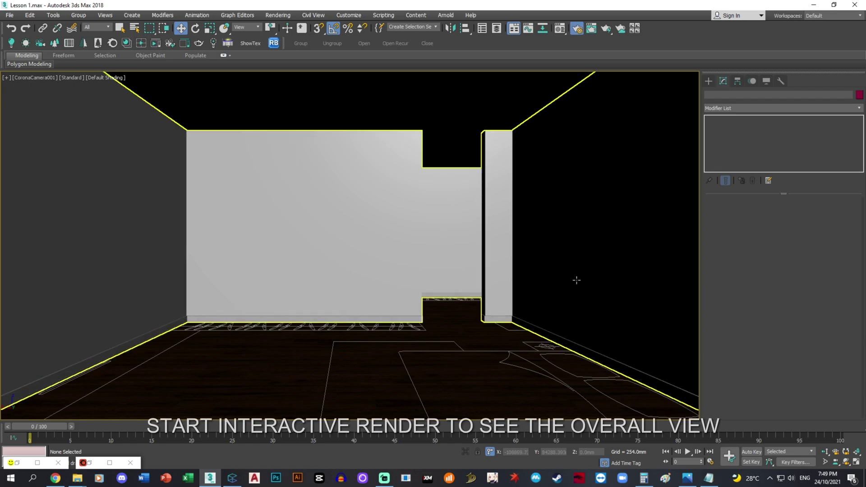
{"action": "key", "text": "F10"}
{"action": "left_click", "coordinate": [797, 128]}
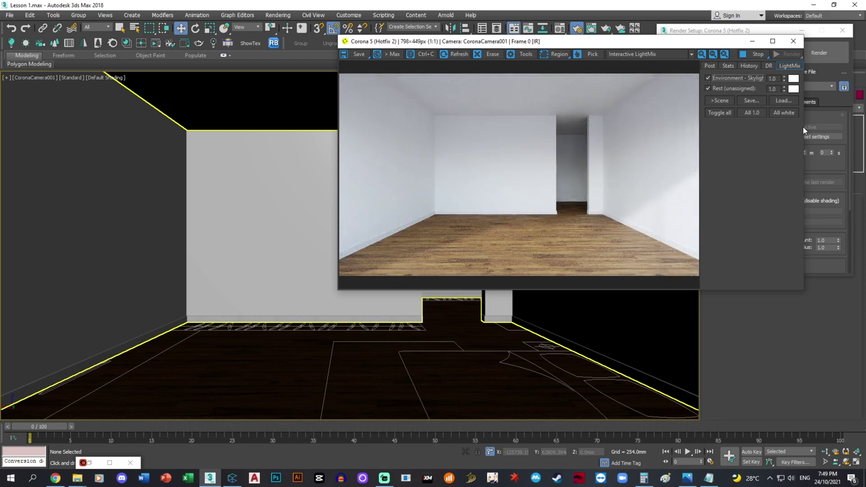
{"action": "left_click_drag", "start_coordinate": [647, 46], "coordinate": [475, 55]}
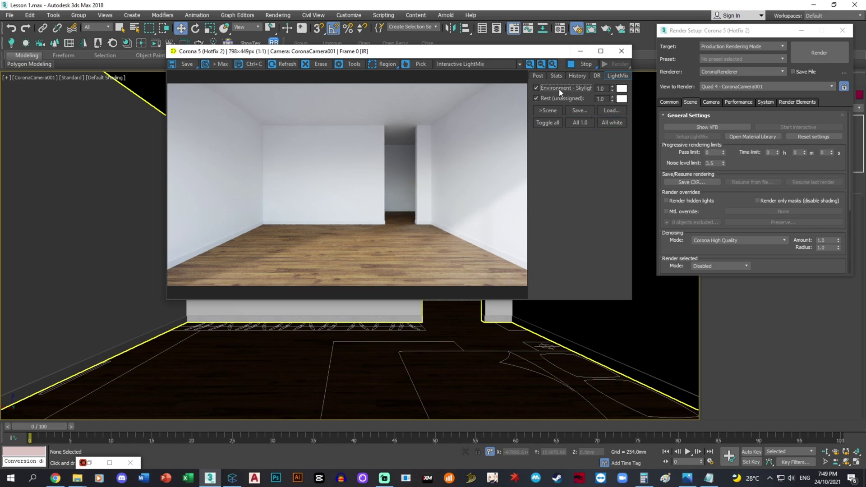
- Regenerate the LightMix layers separated by instanced lights, with denoising included, and restart the interactive render
{"action": "left_click", "coordinate": [591, 64]}
{"action": "left_click", "coordinate": [622, 51]}
{"action": "left_click", "coordinate": [690, 138]}
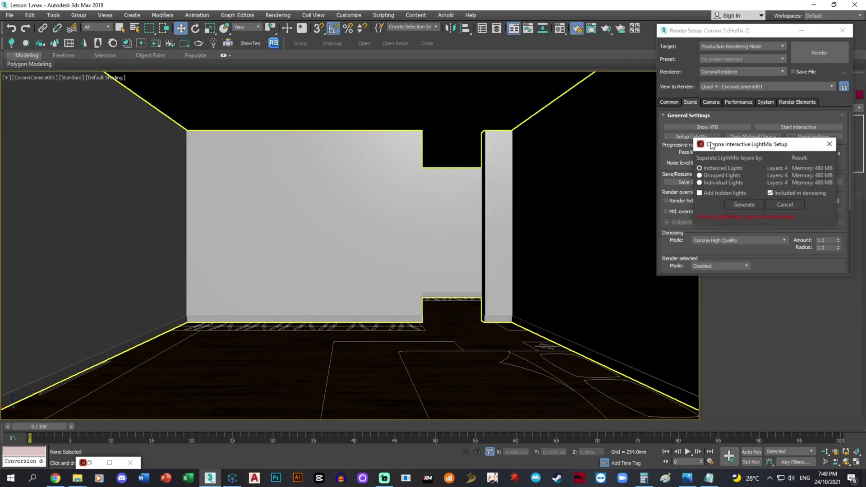
{"action": "left_click", "coordinate": [747, 205]}
{"action": "left_click", "coordinate": [795, 102]}
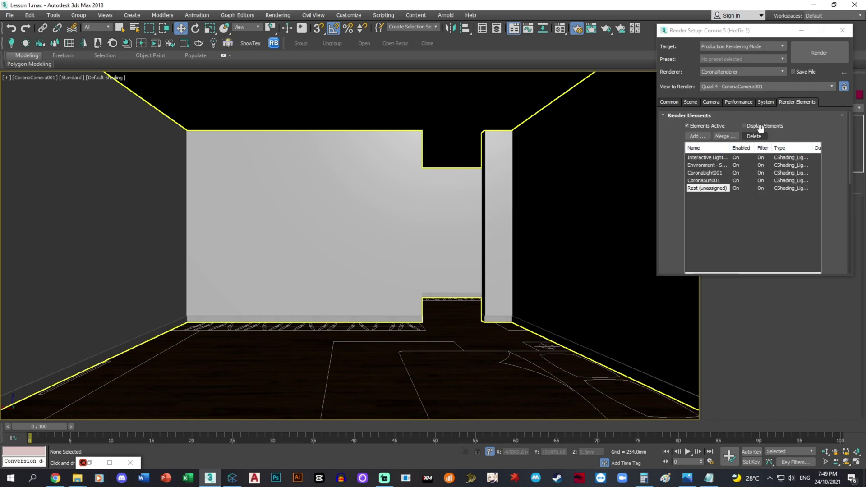
{"action": "left_click", "coordinate": [675, 104]}
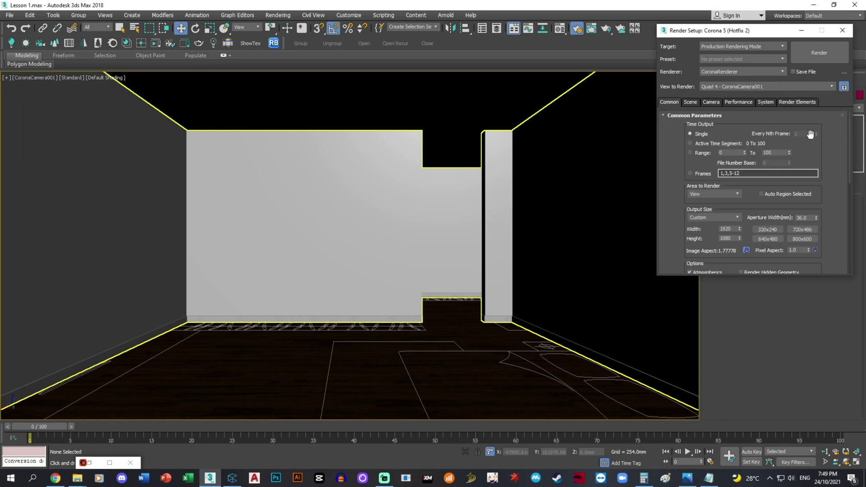
{"action": "left_click", "coordinate": [692, 102]}
{"action": "left_click", "coordinate": [825, 128]}
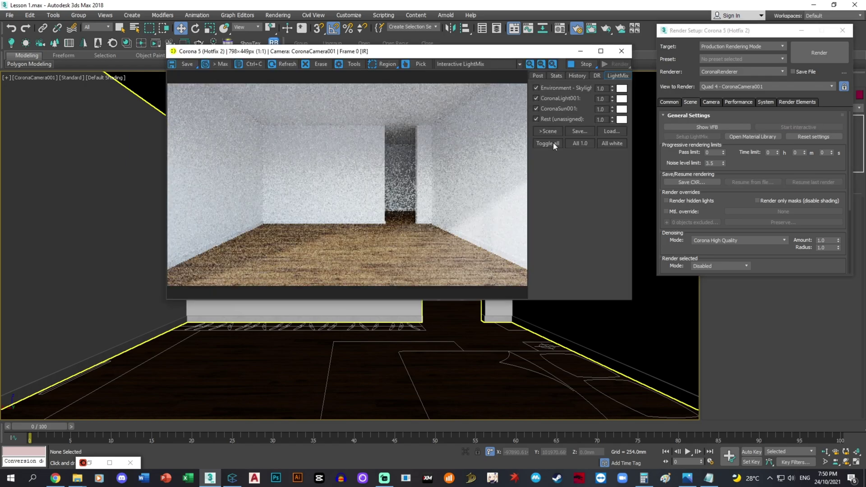
- Try a LightMix intensity of 0 for CoronaSun001
{"action": "double_click", "coordinate": [600, 109]}
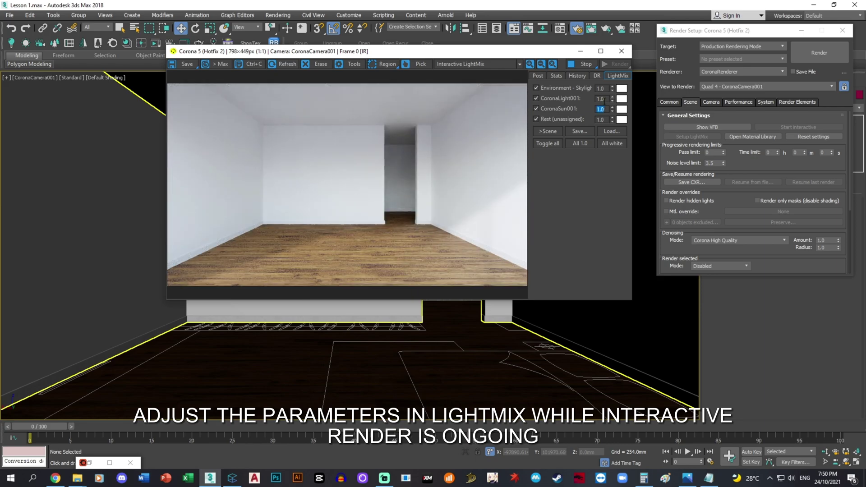
{"action": "type", "text": "0."}
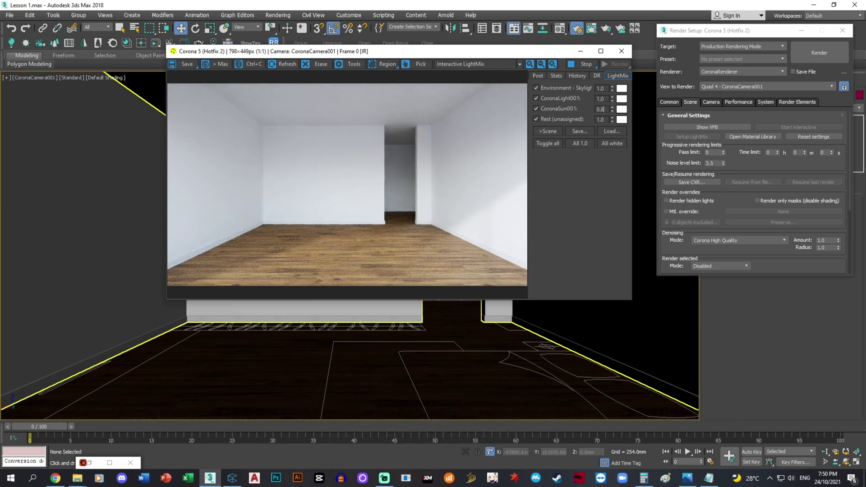
{"action": "type", "text": "8"}
{"action": "key", "text": "BackSpace"}
{"action": "key", "text": "BackSpace"}
{"action": "key", "text": "Return"}
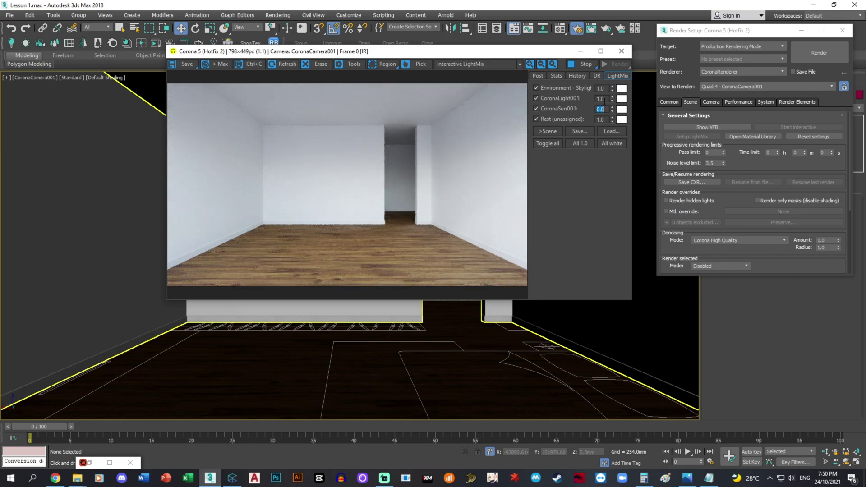
{"action": "key", "text": "BackSpace"}
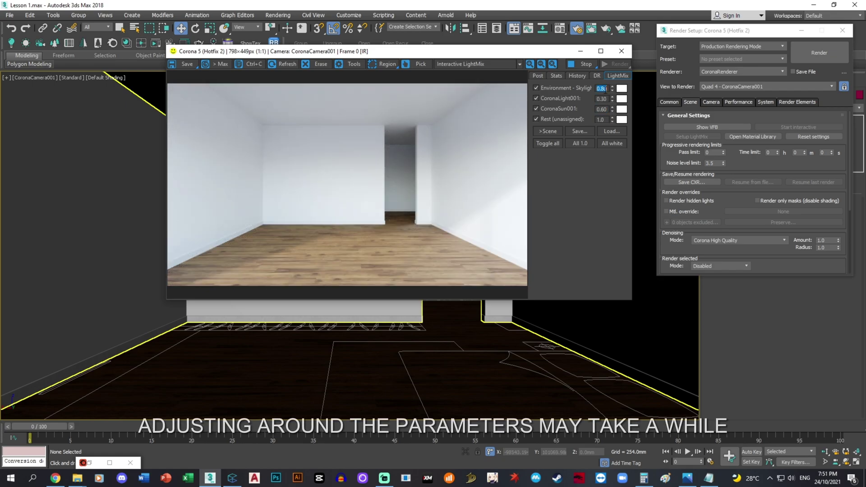
- Try a LightMix intensity of 0.5 for the environment skylight
{"action": "left_click", "coordinate": [600, 88]}
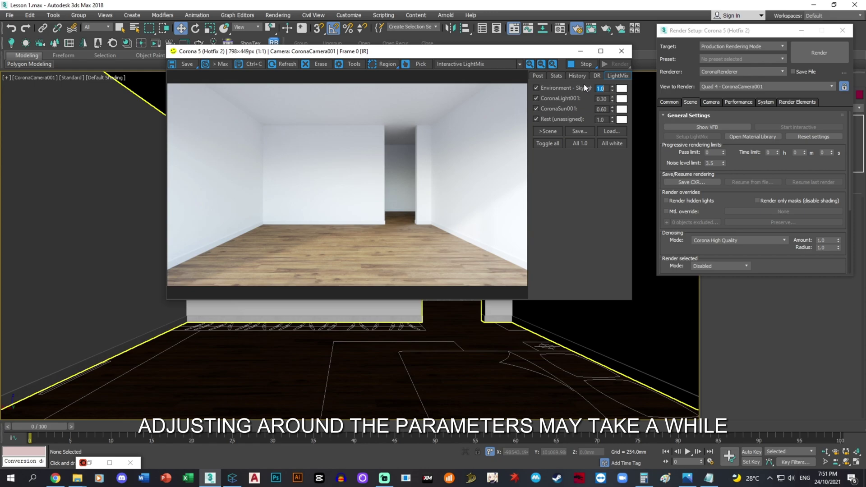
{"action": "key", "text": "BackSpace"}
{"action": "type", "text": ".5"}
{"action": "key", "text": "Return"}
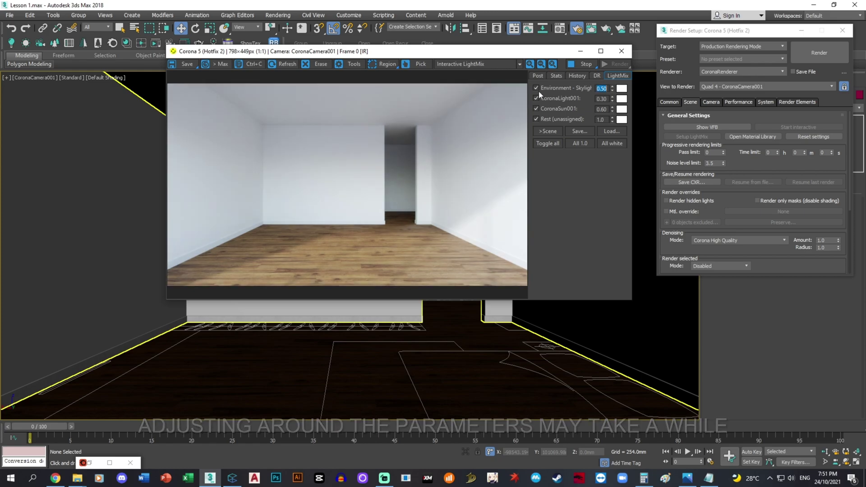
- Try tone mapping exposures of 5, 2 and 1 EV on the interactive render
{"action": "left_click", "coordinate": [538, 75]}
{"action": "type", "text": "5"}
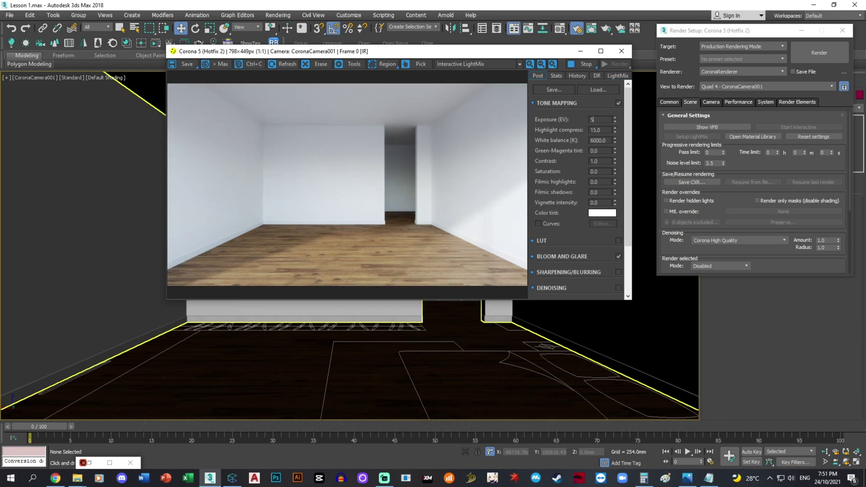
{"action": "key", "text": "Return"}
{"action": "type", "text": "2"}
{"action": "key", "text": "Return"}
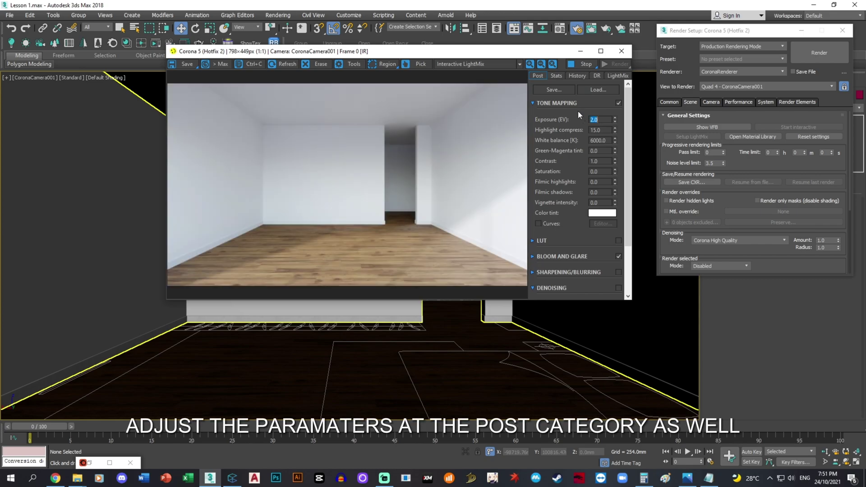
{"action": "type", "text": "1"}
{"action": "key", "text": "Return"}
- Set the LightMix intensities of the environment skylight and CoronaLight001 to 1.0
{"action": "left_click", "coordinate": [618, 75]}
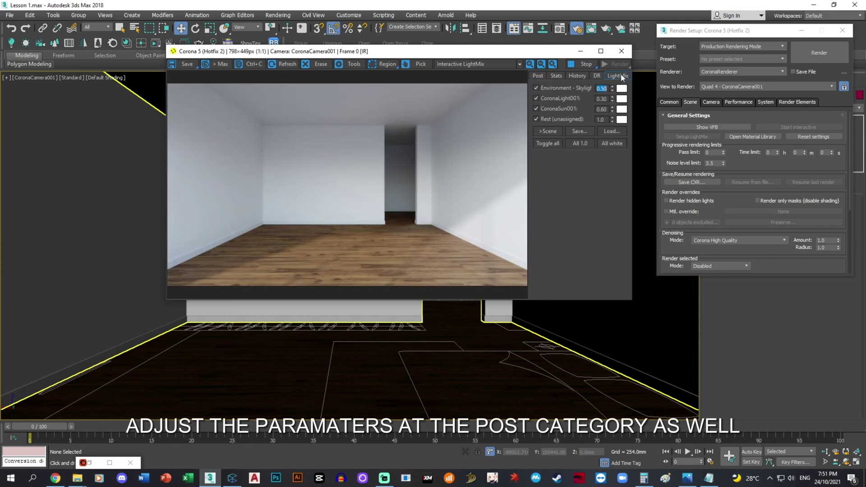
{"action": "type", "text": "1"}
{"action": "key", "text": "Return"}
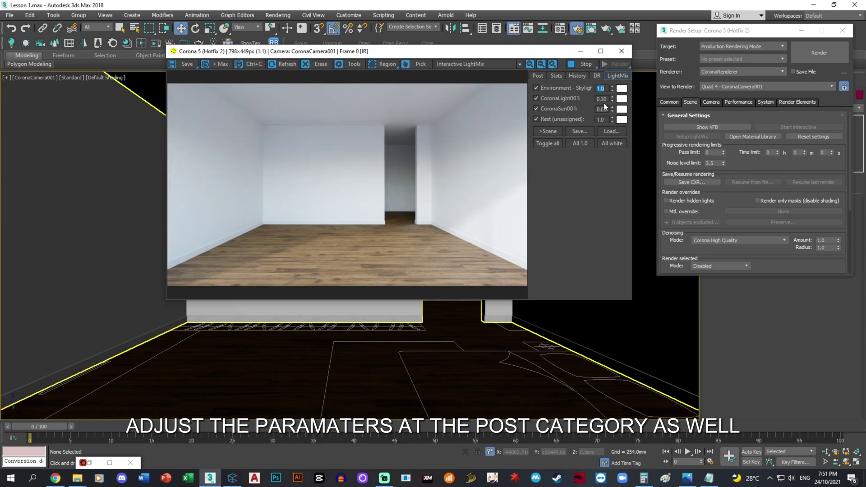
{"action": "double_click", "coordinate": [603, 100]}
{"action": "type", "text": "1"}
{"action": "key", "text": "Return"}
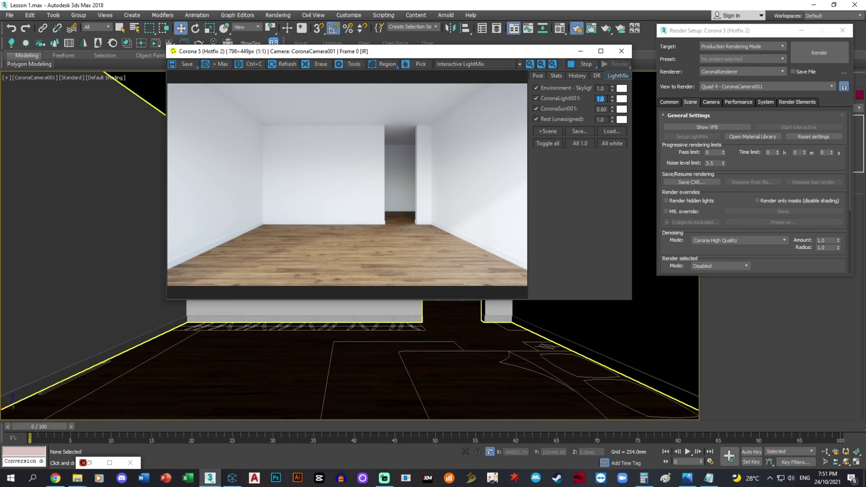
- Set the LightMix intensity of CoronaSun001 to 0.8 and the tone mapping exposure to 1.5 EV
{"action": "double_click", "coordinate": [605, 110]}
{"action": "type", "text": "."}
{"action": "type", "text": ".8"}
{"action": "key", "text": "Return"}
{"action": "left_click", "coordinate": [537, 76]}
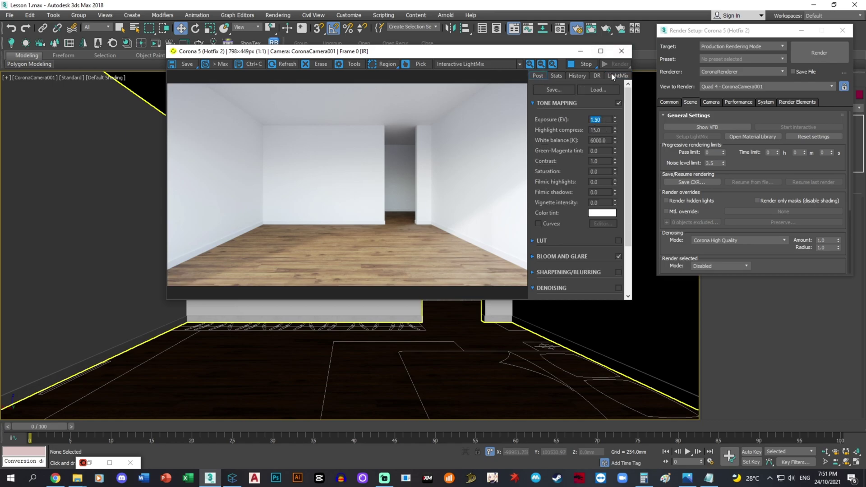
{"action": "left_click", "coordinate": [620, 76]}
- Switch to the bedroom reference photo in Photos and place it beside the render for comparison
{"action": "left_click", "coordinate": [689, 479]}
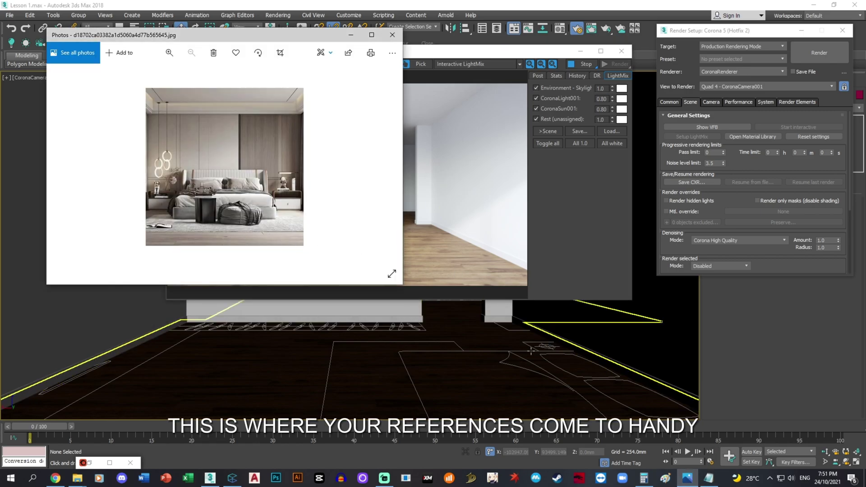
{"action": "left_click_drag", "start_coordinate": [300, 35], "coordinate": [194, 36]}
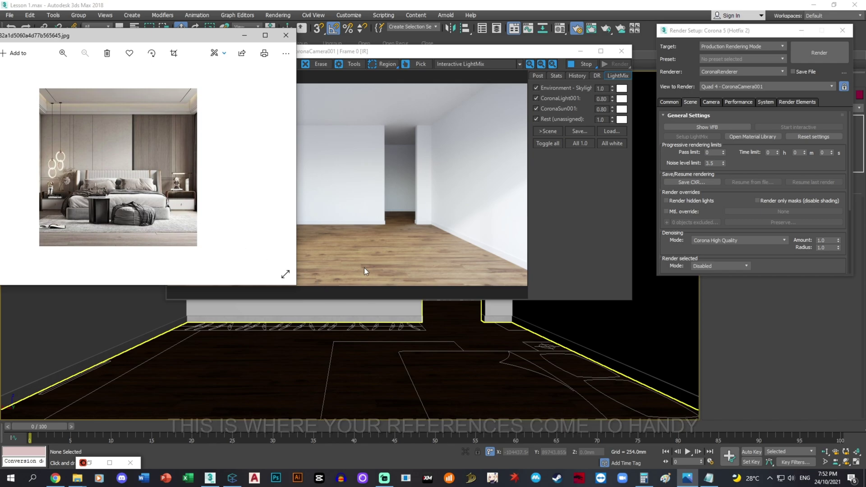
- Select the floor and set the diffuse map amount of its Walnut Floor material to 60
{"action": "left_click", "coordinate": [441, 364]}
{"action": "key", "text": "m"}
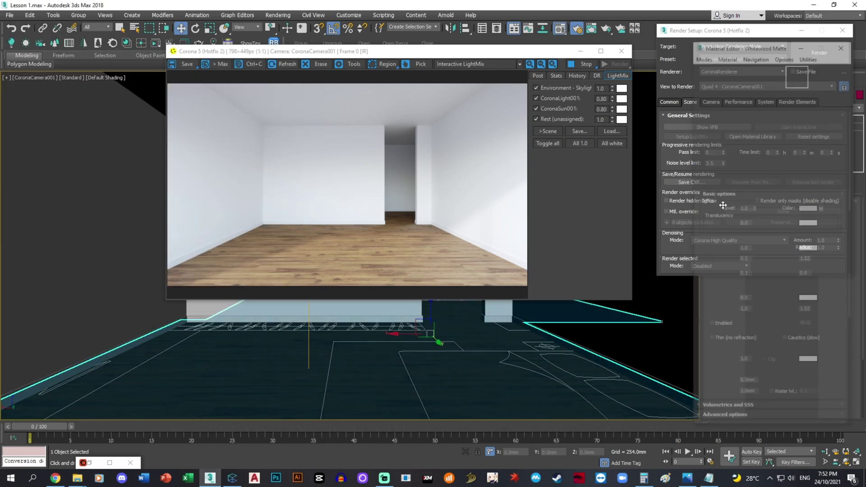
{"action": "left_click", "coordinate": [776, 80]}
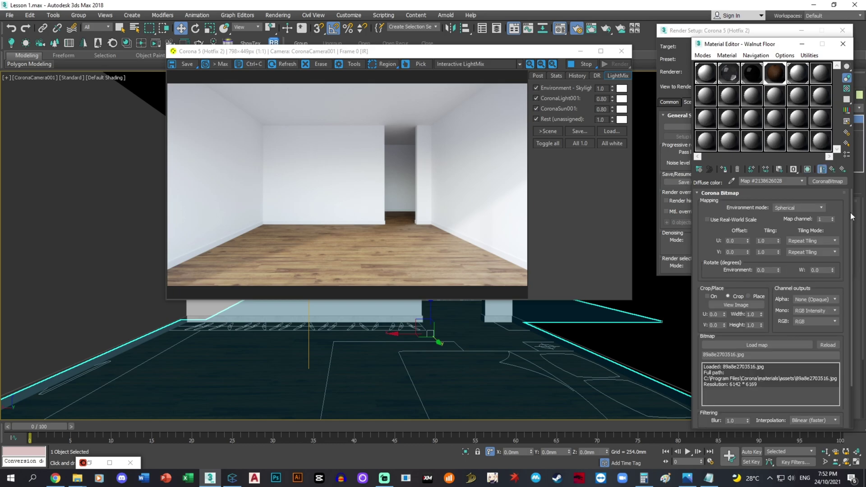
{"action": "left_click_drag", "start_coordinate": [853, 217], "coordinate": [846, 261]}
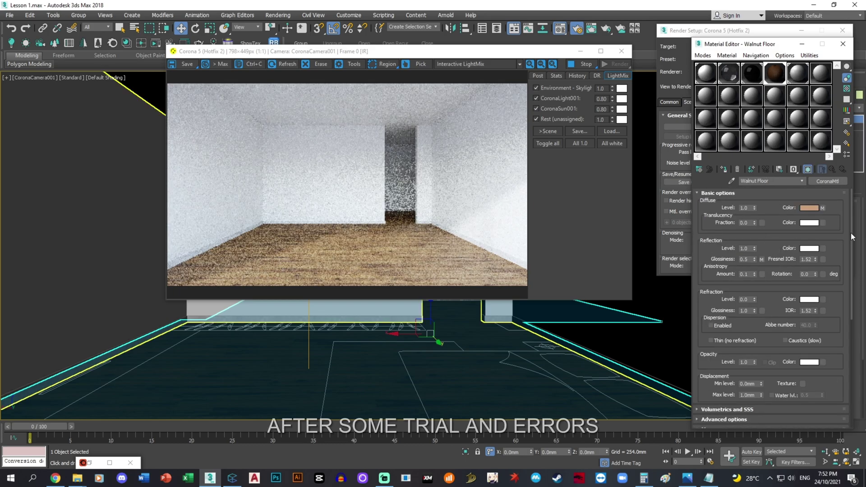
{"action": "left_click_drag", "start_coordinate": [851, 233], "coordinate": [845, 296]}
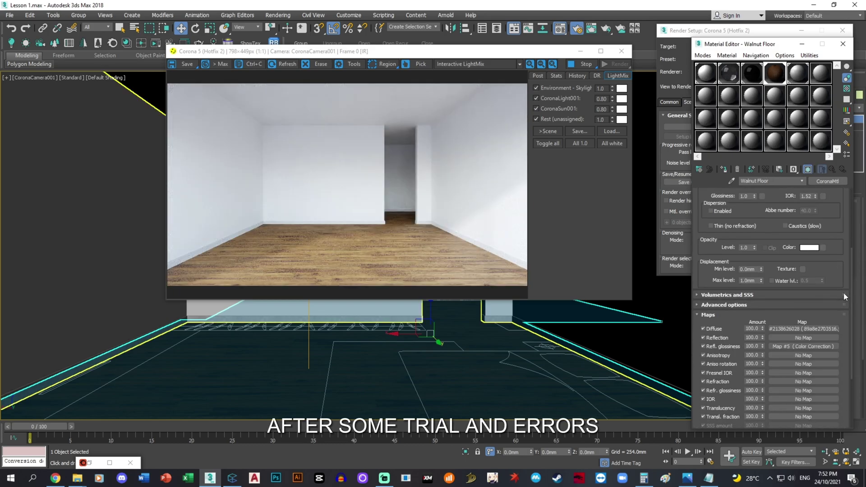
{"action": "type", "text": "60"}
{"action": "key", "text": "Return"}
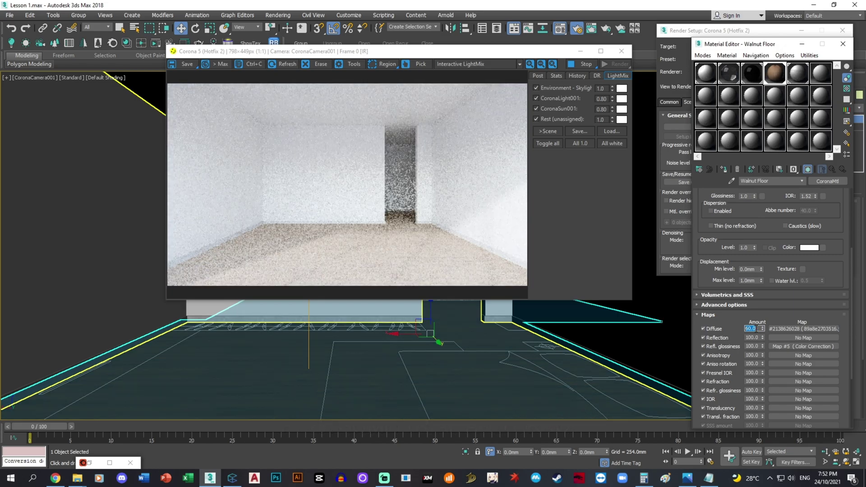
- Darken the Walnut Floor material's diffuse color by setting its Value to 50
{"action": "scroll", "coordinate": [836, 214], "scroll_direction": "up", "scroll_amount": 5}
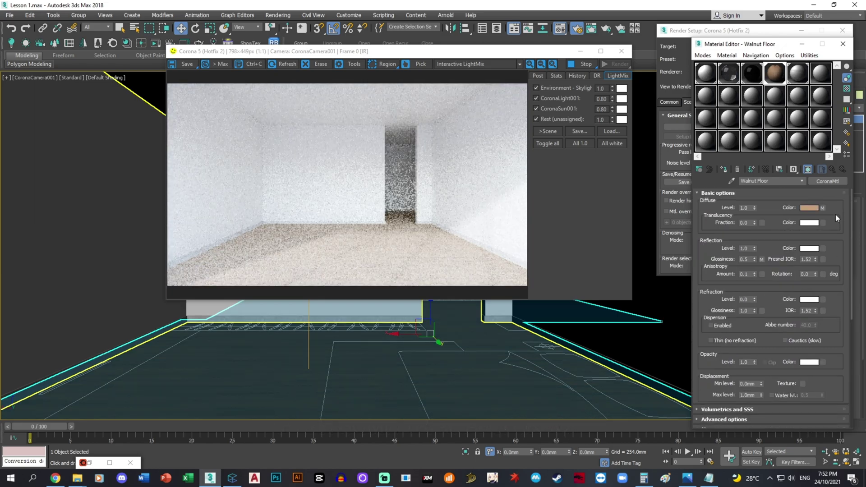
{"action": "left_click", "coordinate": [808, 207]}
{"action": "double_click", "coordinate": [358, 104]}
{"action": "type", "text": "50"}
{"action": "key", "text": "Return"}
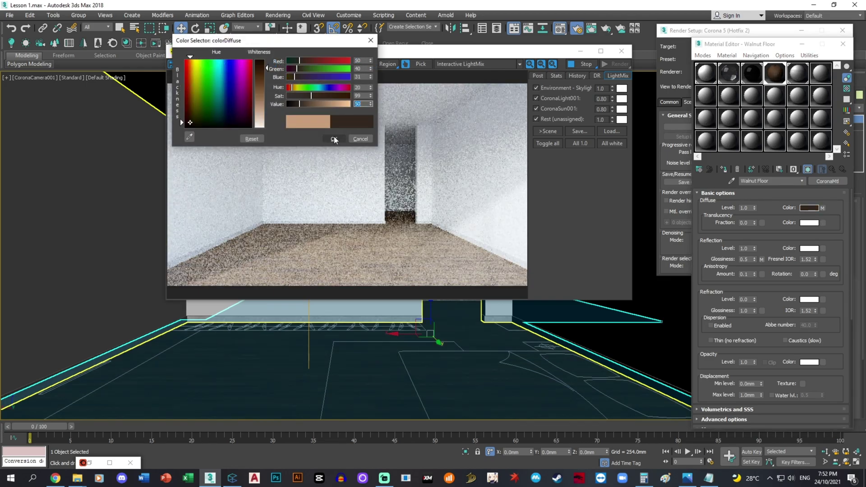
{"action": "left_click", "coordinate": [335, 139]}
- Set the Walnut Floor material's diffuse map amount to 50
{"action": "scroll", "coordinate": [850, 255], "scroll_direction": "down", "scroll_amount": 5}
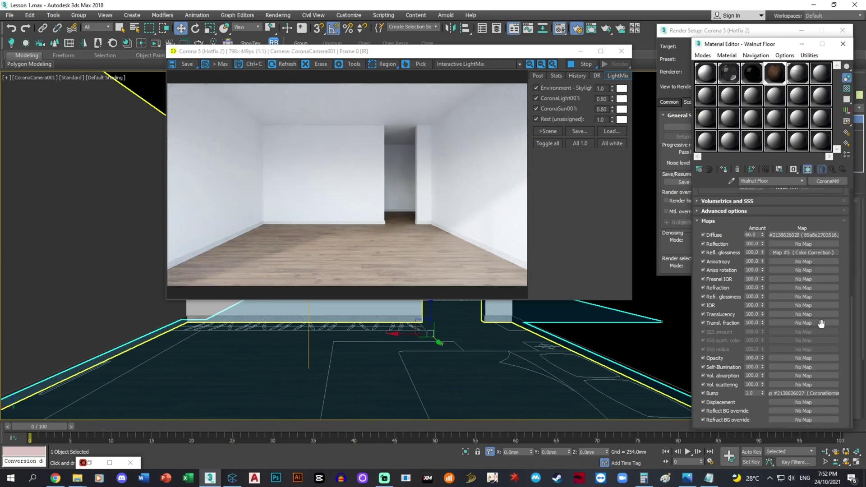
{"action": "double_click", "coordinate": [753, 234]}
{"action": "type", "text": "50"}
{"action": "key", "text": "Return"}
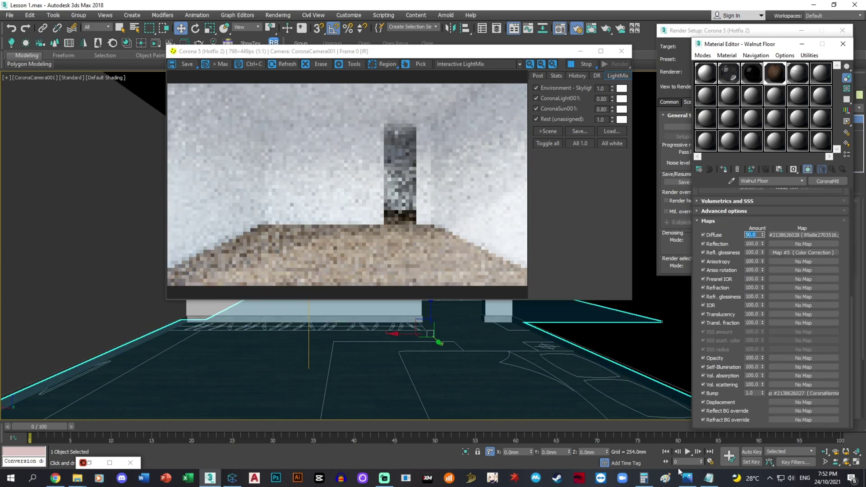
- Compare the rendered floor with the bedroom reference photo
{"action": "left_click", "coordinate": [693, 480]}
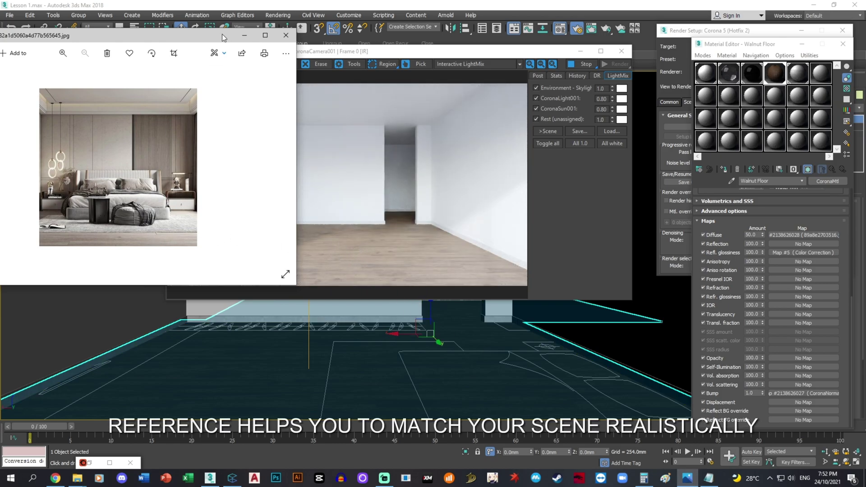
{"action": "left_click_drag", "start_coordinate": [218, 39], "coordinate": [215, 60]}
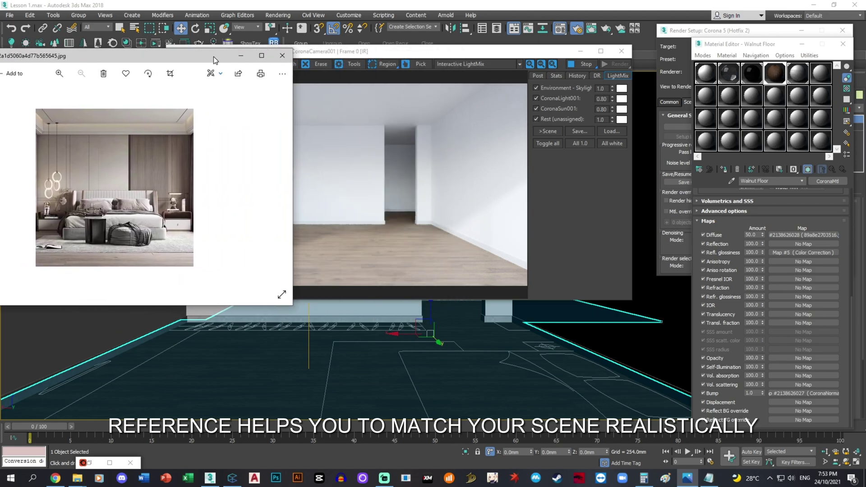
{"action": "left_click", "coordinate": [241, 57]}
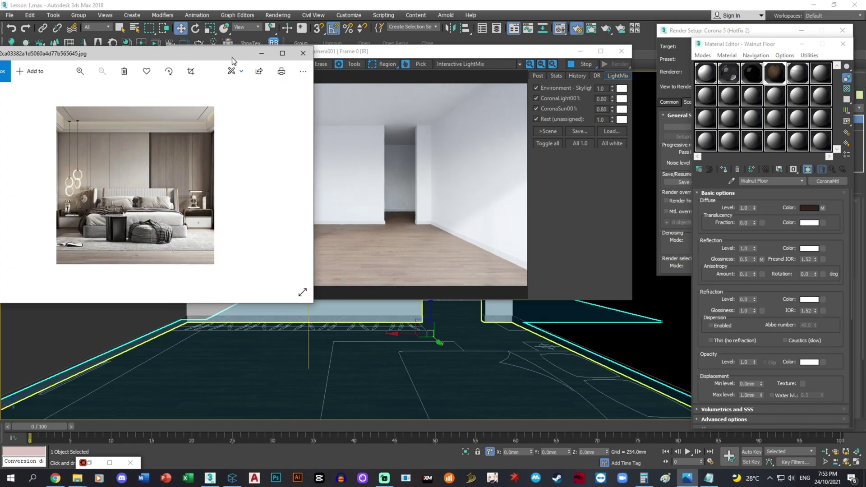
- Set the hue of the Walnut Floor material's diffuse color to 18 and compare the render with the bedroom reference photo
{"action": "left_click", "coordinate": [809, 208]}
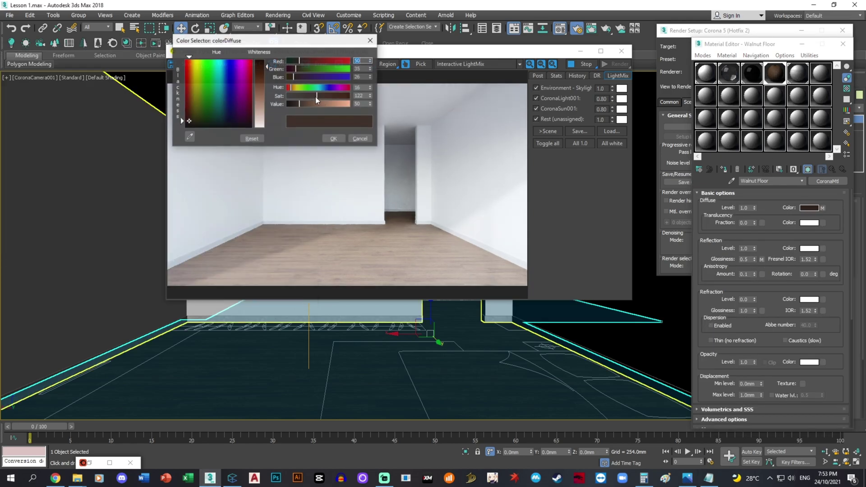
{"action": "double_click", "coordinate": [359, 87]}
{"action": "type", "text": "1"}
{"action": "key", "text": "Return"}
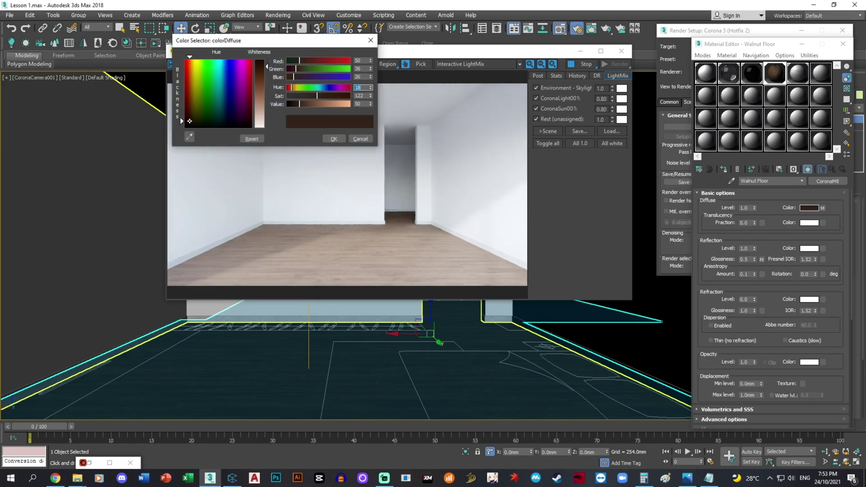
{"action": "left_click", "coordinate": [333, 139]}
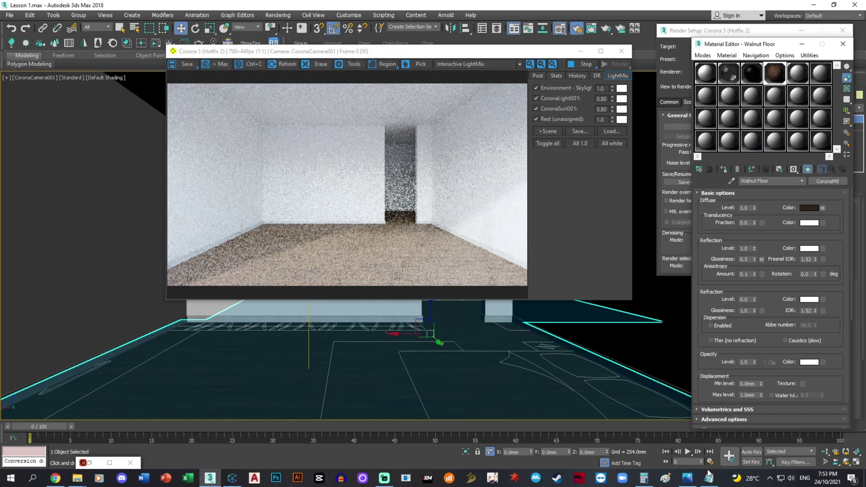
{"action": "left_click", "coordinate": [687, 478]}
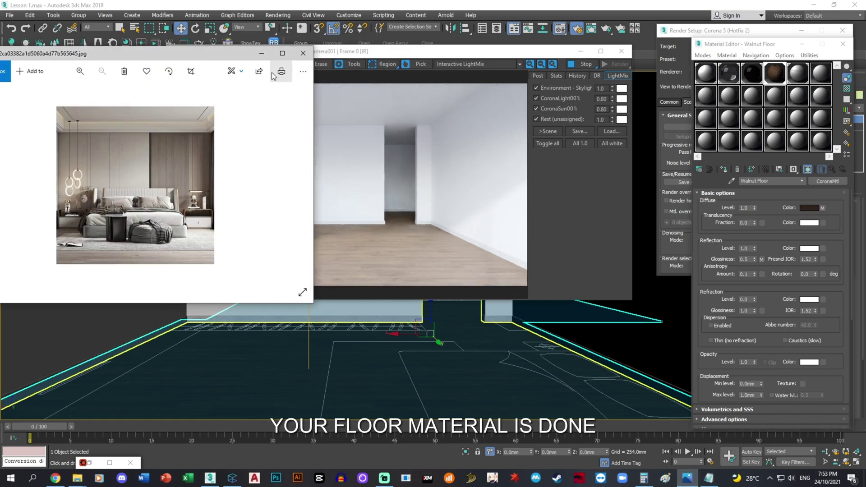
{"action": "left_click", "coordinate": [262, 54]}
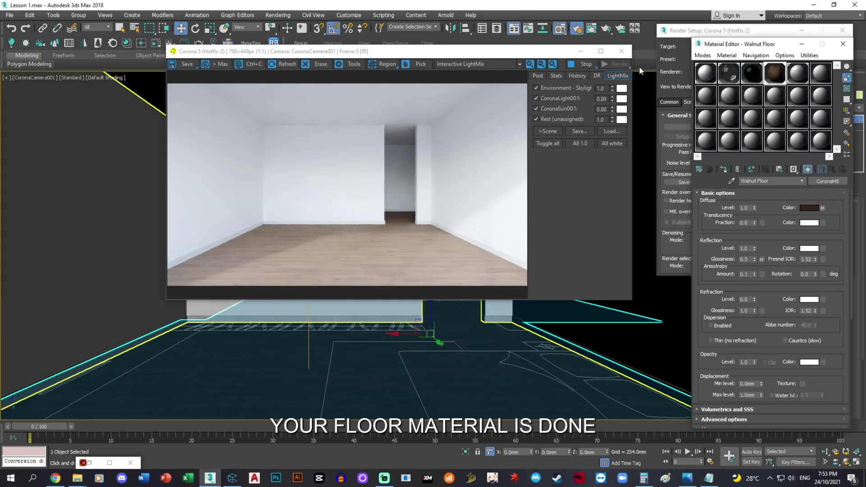
- Stop the interactive render and apply the LightMix settings to the scene lights
{"action": "left_click", "coordinate": [585, 65]}
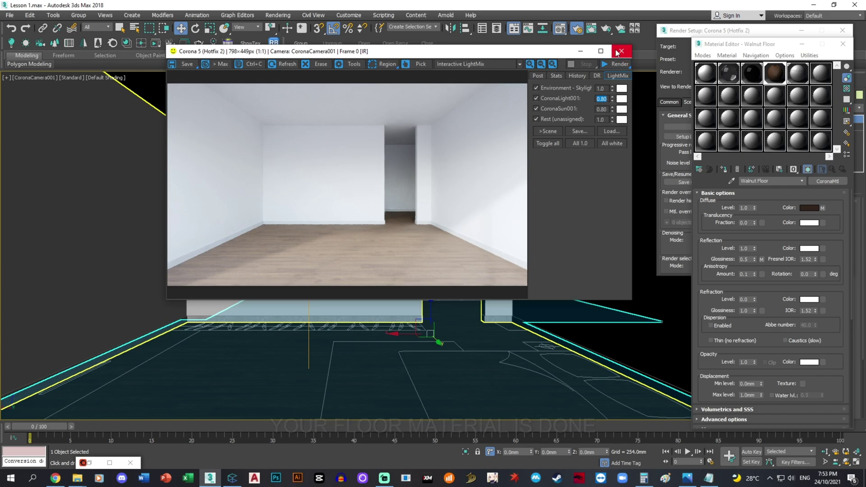
{"action": "left_click", "coordinate": [538, 75]}
{"action": "left_click", "coordinate": [618, 76]}
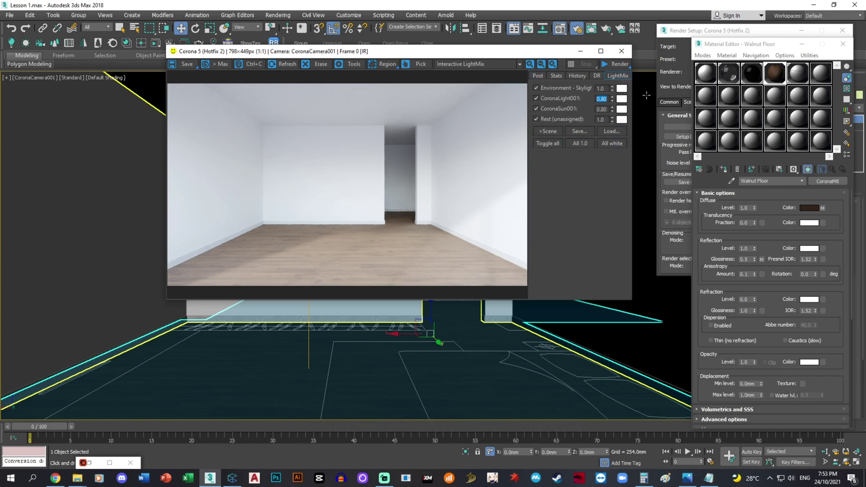
{"action": "left_click", "coordinate": [548, 132]}
{"action": "left_click", "coordinate": [636, 209]}
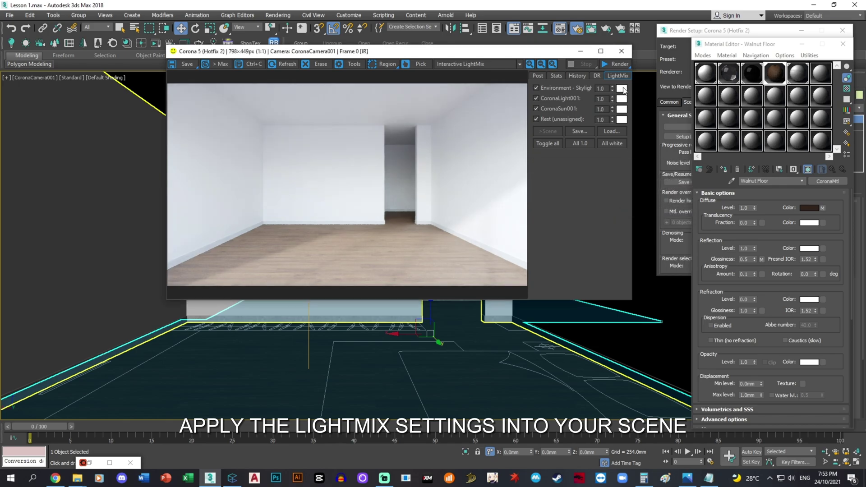
- Close the render frame buffer, the Material Editor and the Render Setup window
{"action": "left_click", "coordinate": [622, 51]}
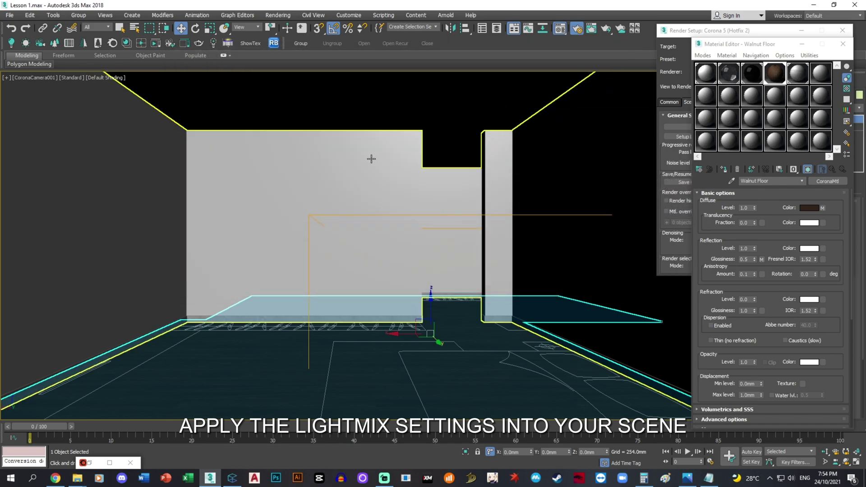
{"action": "left_click", "coordinate": [842, 44]}
{"action": "left_click", "coordinate": [842, 30]}
- Check the intensity of the exterior Corona rectangle light in the top wireframe view, then deselect it
{"action": "key", "text": "t"}
{"action": "scroll", "coordinate": [487, 214], "scroll_direction": "down", "scroll_amount": 5}
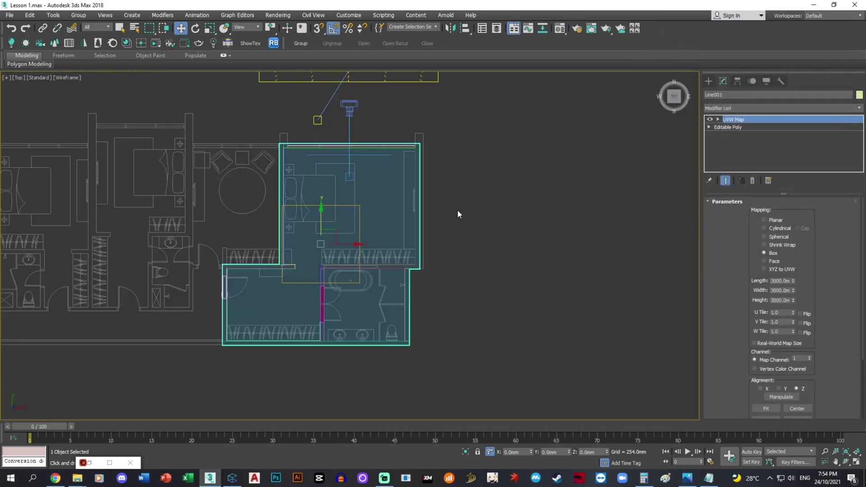
{"action": "key", "text": "F3"}
{"action": "left_click", "coordinate": [442, 170]}
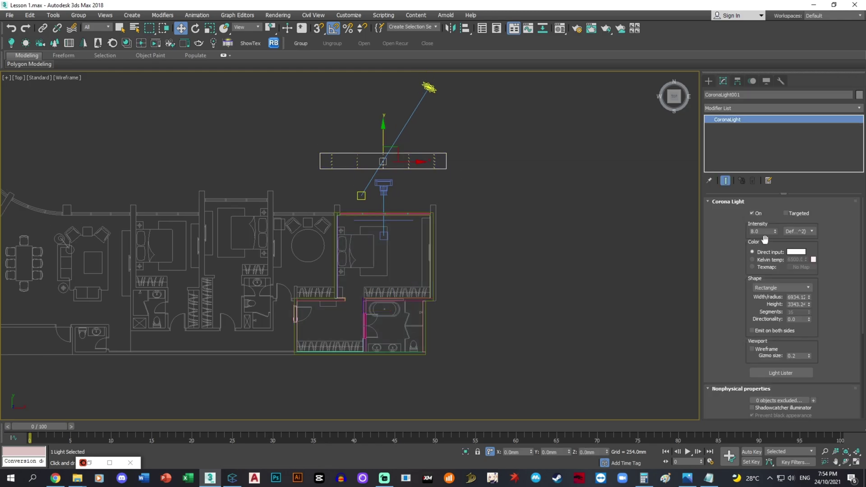
{"action": "double_click", "coordinate": [762, 231]}
{"action": "left_click", "coordinate": [462, 286]}
{"action": "scroll", "coordinate": [462, 286], "scroll_direction": "up", "scroll_amount": 2}
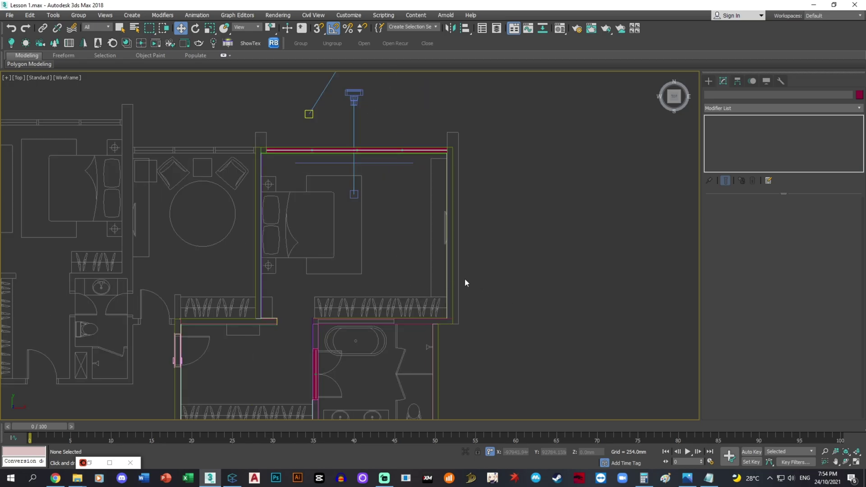
{"action": "middle_click_drag", "start_coordinate": [465, 278], "coordinate": [433, 244]}
{"action": "scroll", "coordinate": [433, 244], "scroll_direction": "down", "scroll_amount": 1}
{"action": "left_click", "coordinate": [708, 80]}
{"action": "left_click", "coordinate": [722, 107]}
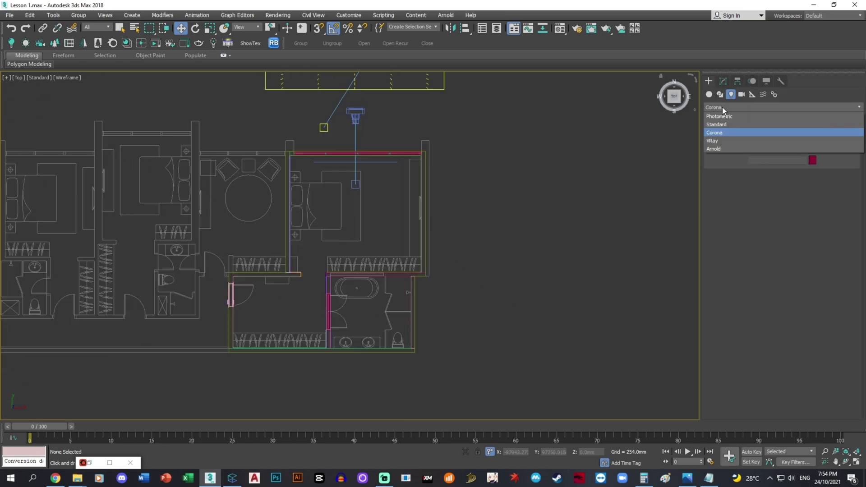
{"action": "middle_click_drag", "start_coordinate": [488, 222], "coordinate": [432, 256]}
- Review the room and its exterior lights in shaded and wireframe display from the camera, top and orthographic views
{"action": "key", "text": "F3"}
{"action": "mouse_move", "coordinate": [491, 259]}
{"action": "middle_mouse_down", "text": "alt"}
{"action": "mouse_move", "coordinate": [533, 245]}
{"action": "mouse_move", "coordinate": [478, 257]}
{"action": "middle_mouse_up", "text": "alt"}
{"action": "scroll", "coordinate": [478, 257], "scroll_direction": "up", "scroll_amount": 3}
{"action": "key", "text": "c"}
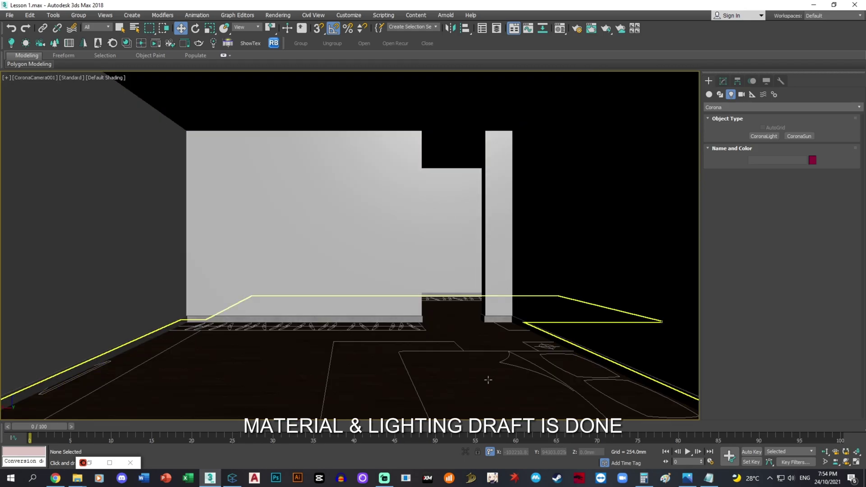
{"action": "left_click", "coordinate": [491, 381]}
{"action": "key", "text": "F3"}
{"action": "left_click", "coordinate": [475, 336]}
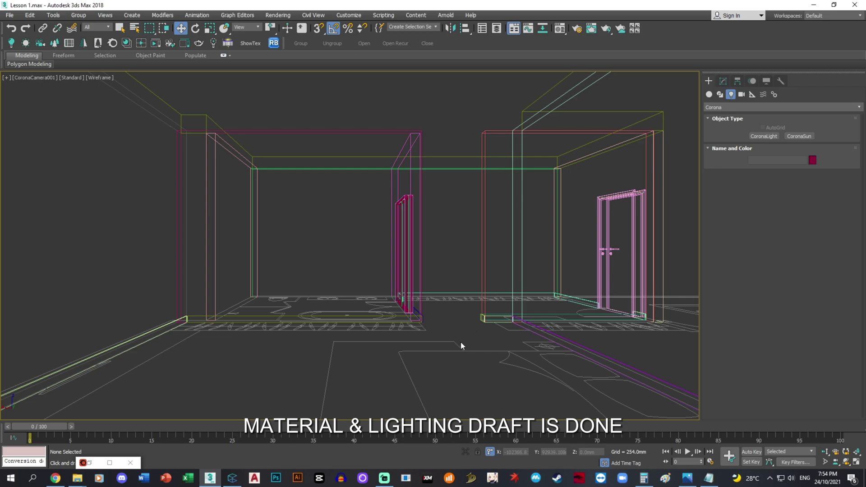
{"action": "key", "text": "F3"}
{"action": "key", "text": "t"}
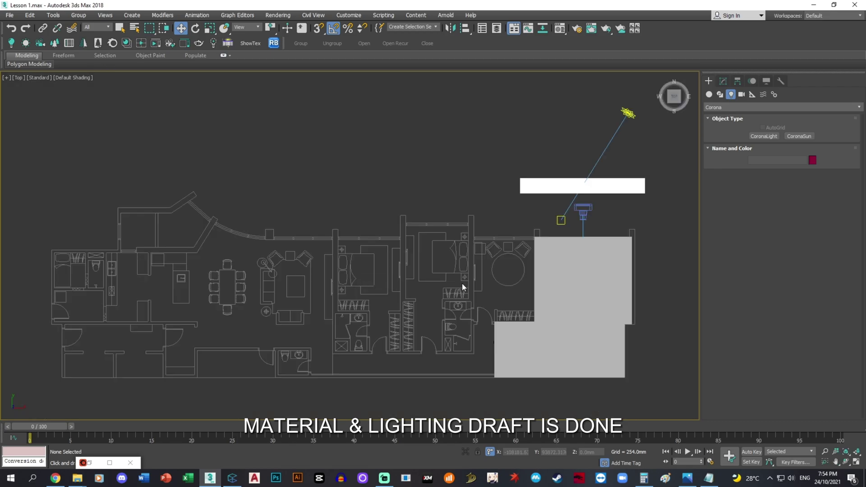
{"action": "middle_click_drag", "start_coordinate": [462, 283], "coordinate": [501, 255], "text": "alt"}
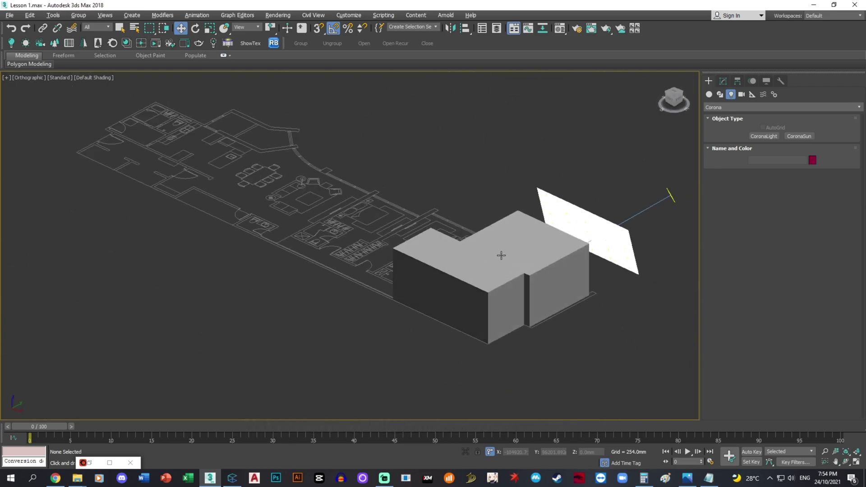
{"action": "key", "text": "t"}
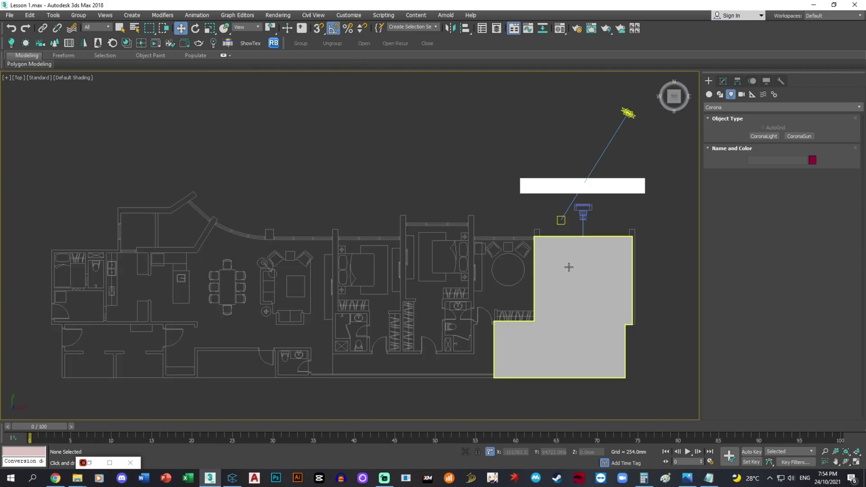